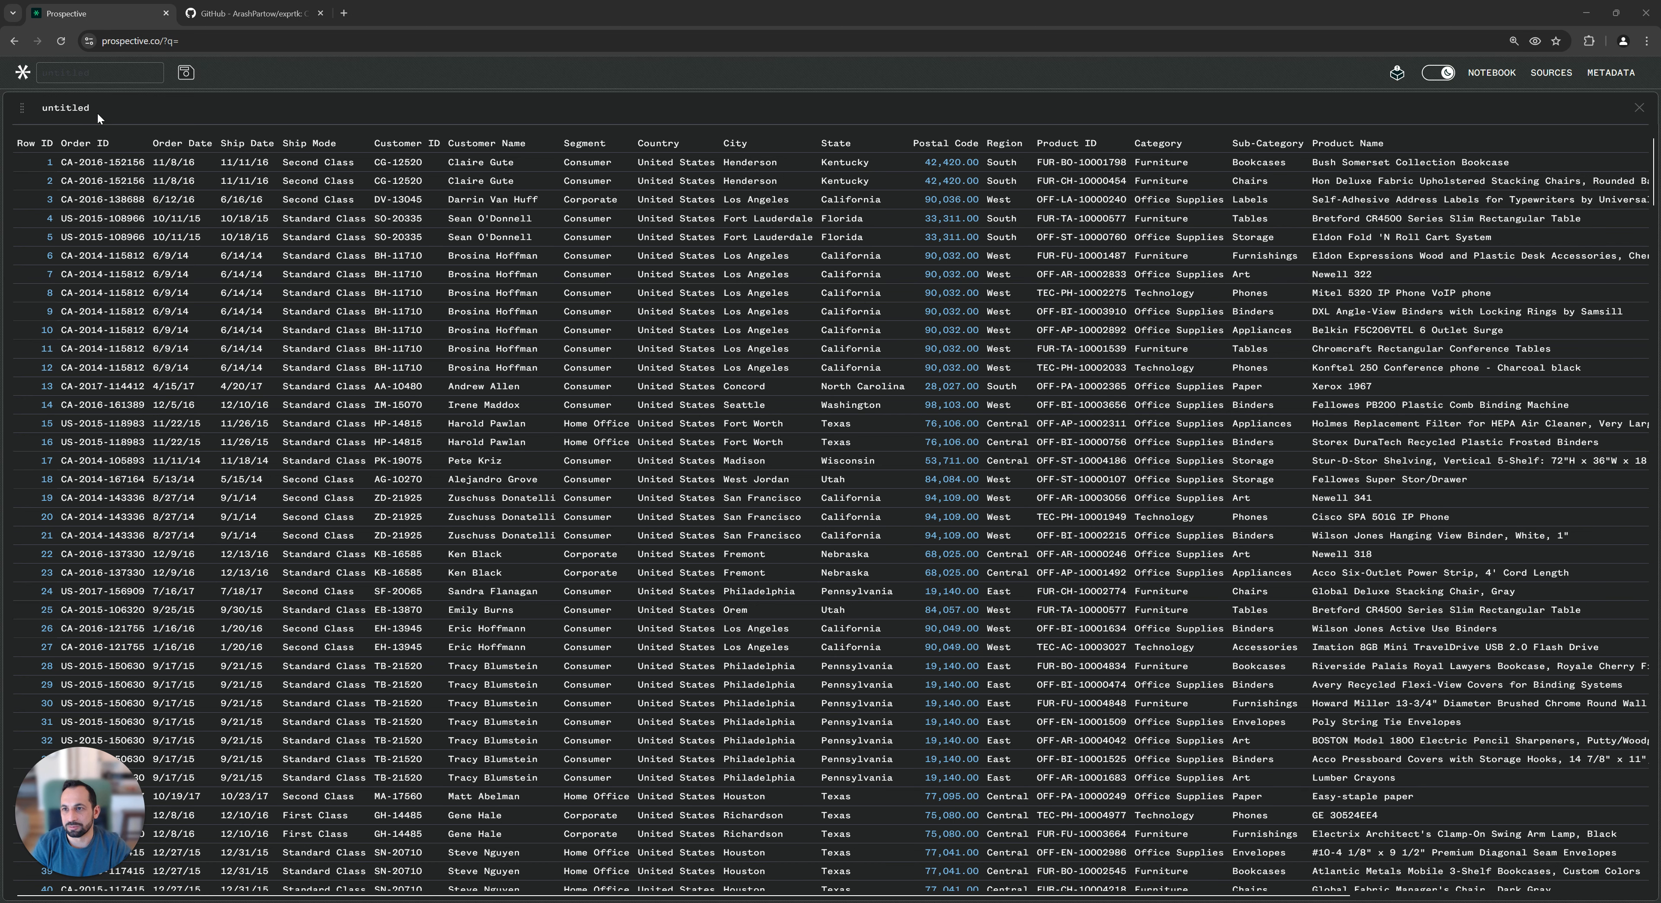
Open the untitled datagrid's settings, widen the settings area, and group the rows by Order Date.
left_click(63, 109)
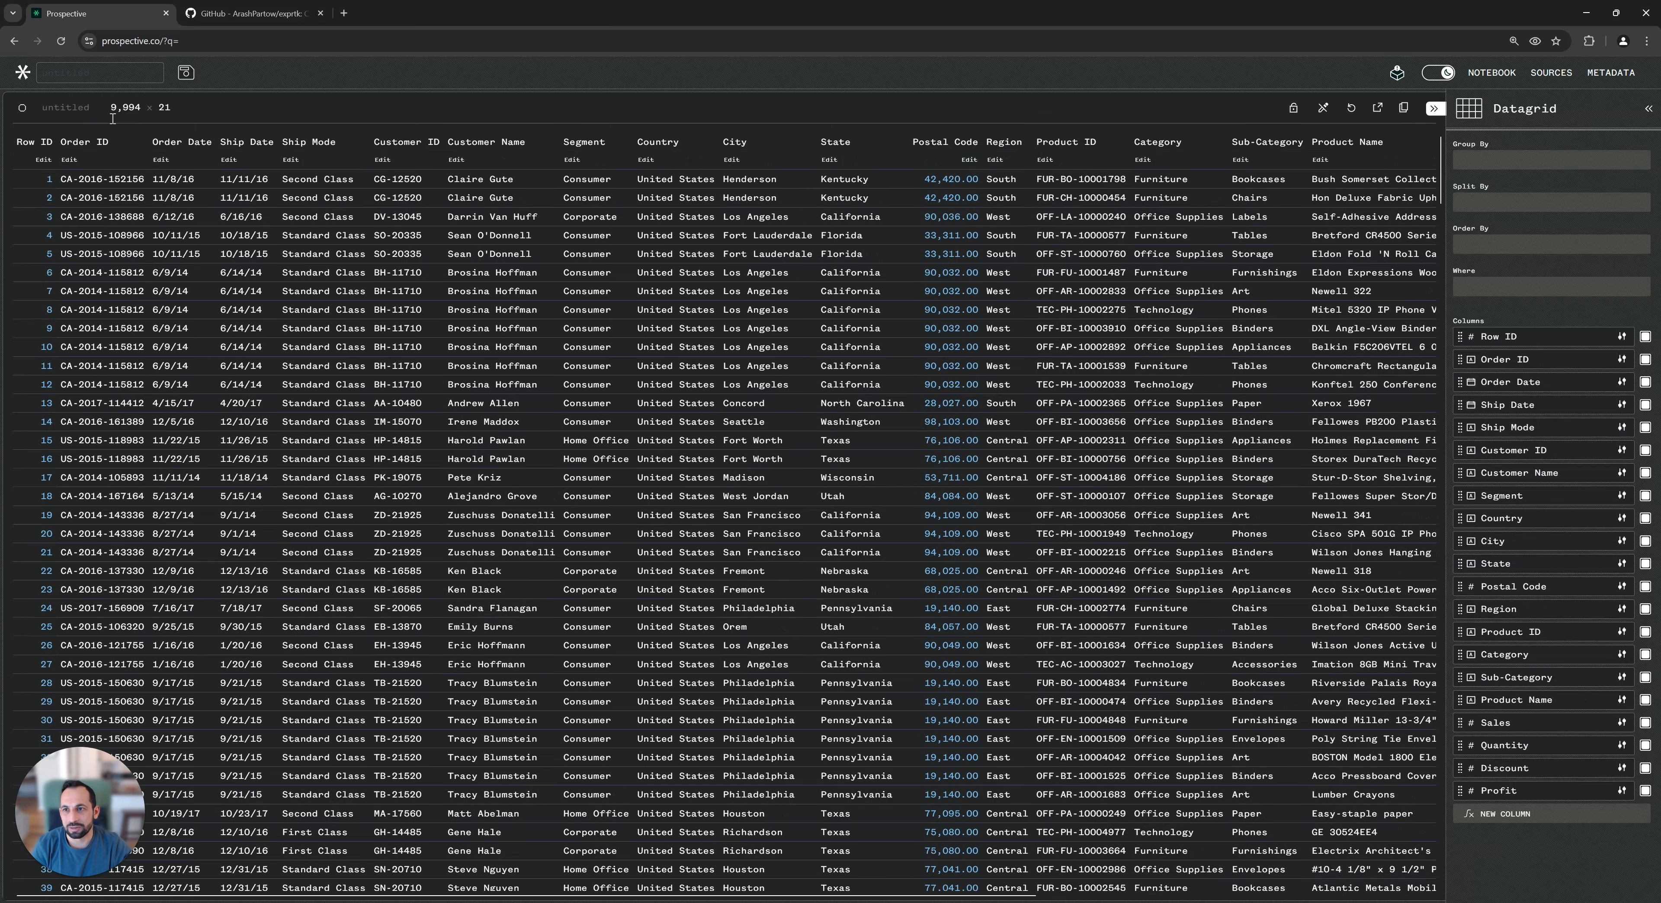
left_click_drag(1444, 189, 932, 202)
left_click(970, 158)
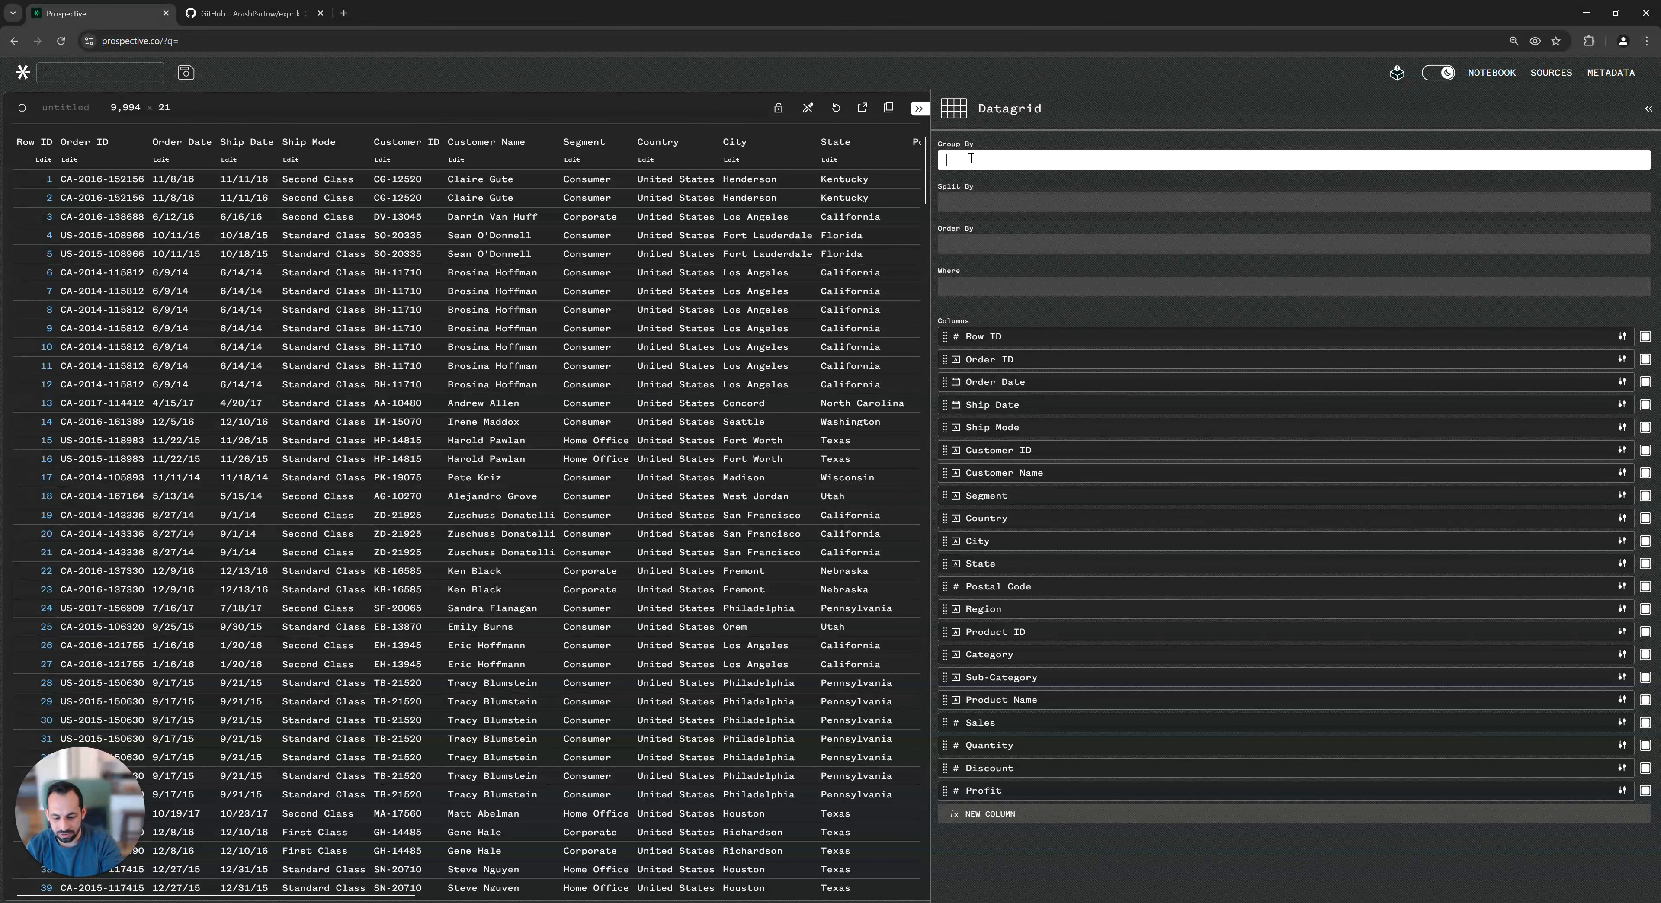
type("order")
key("Down")
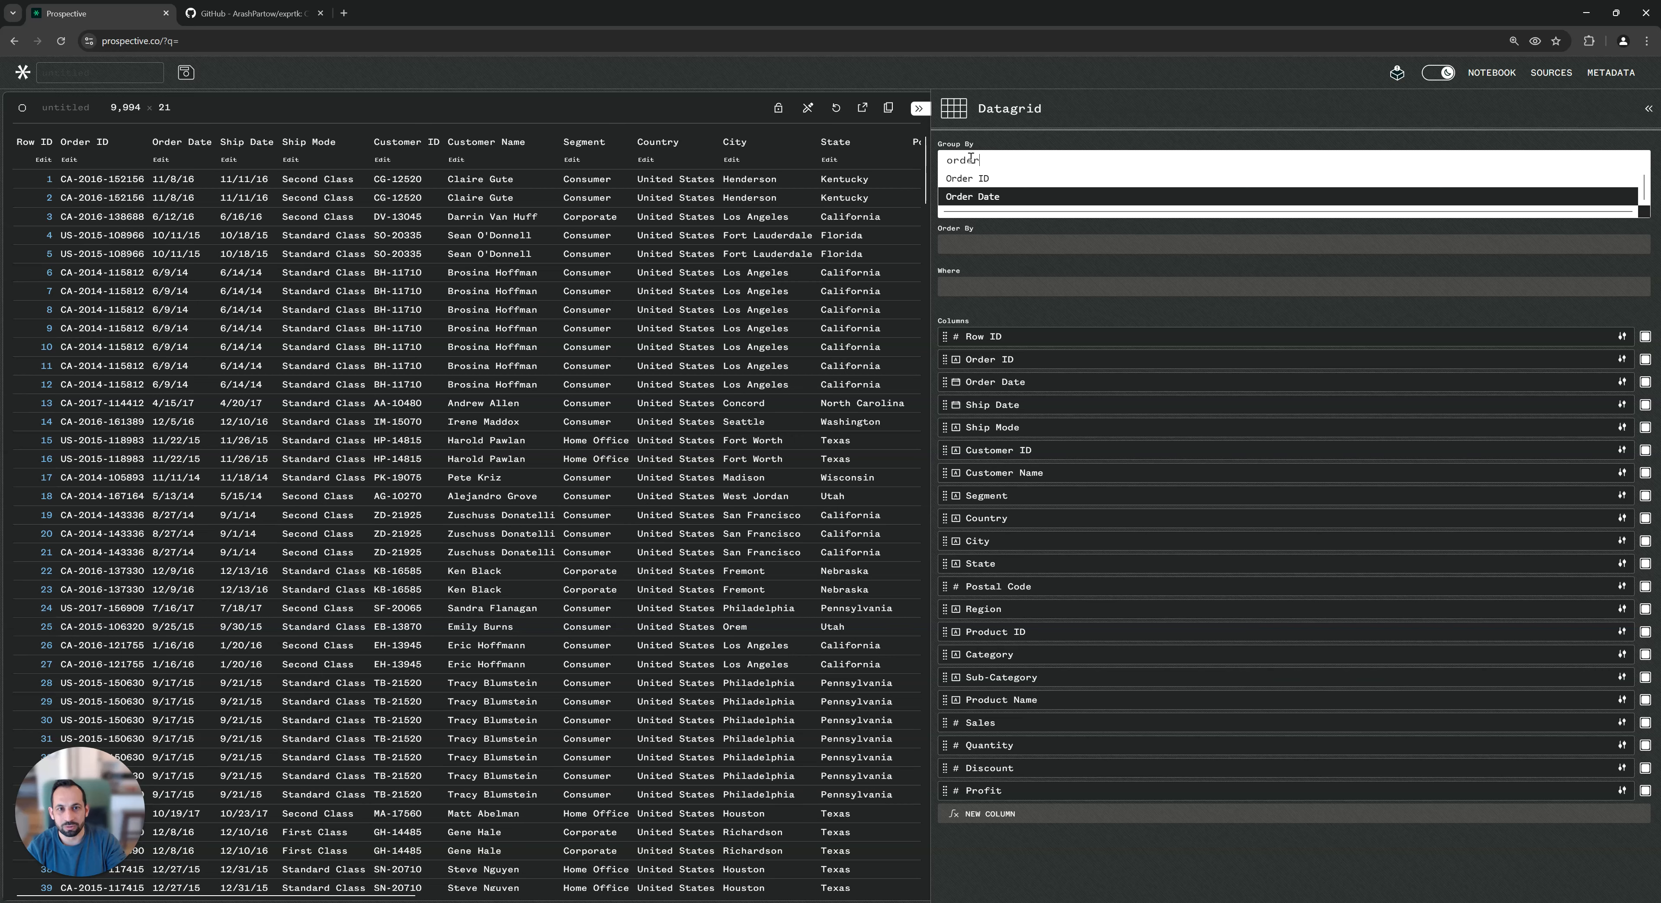
key("Return")
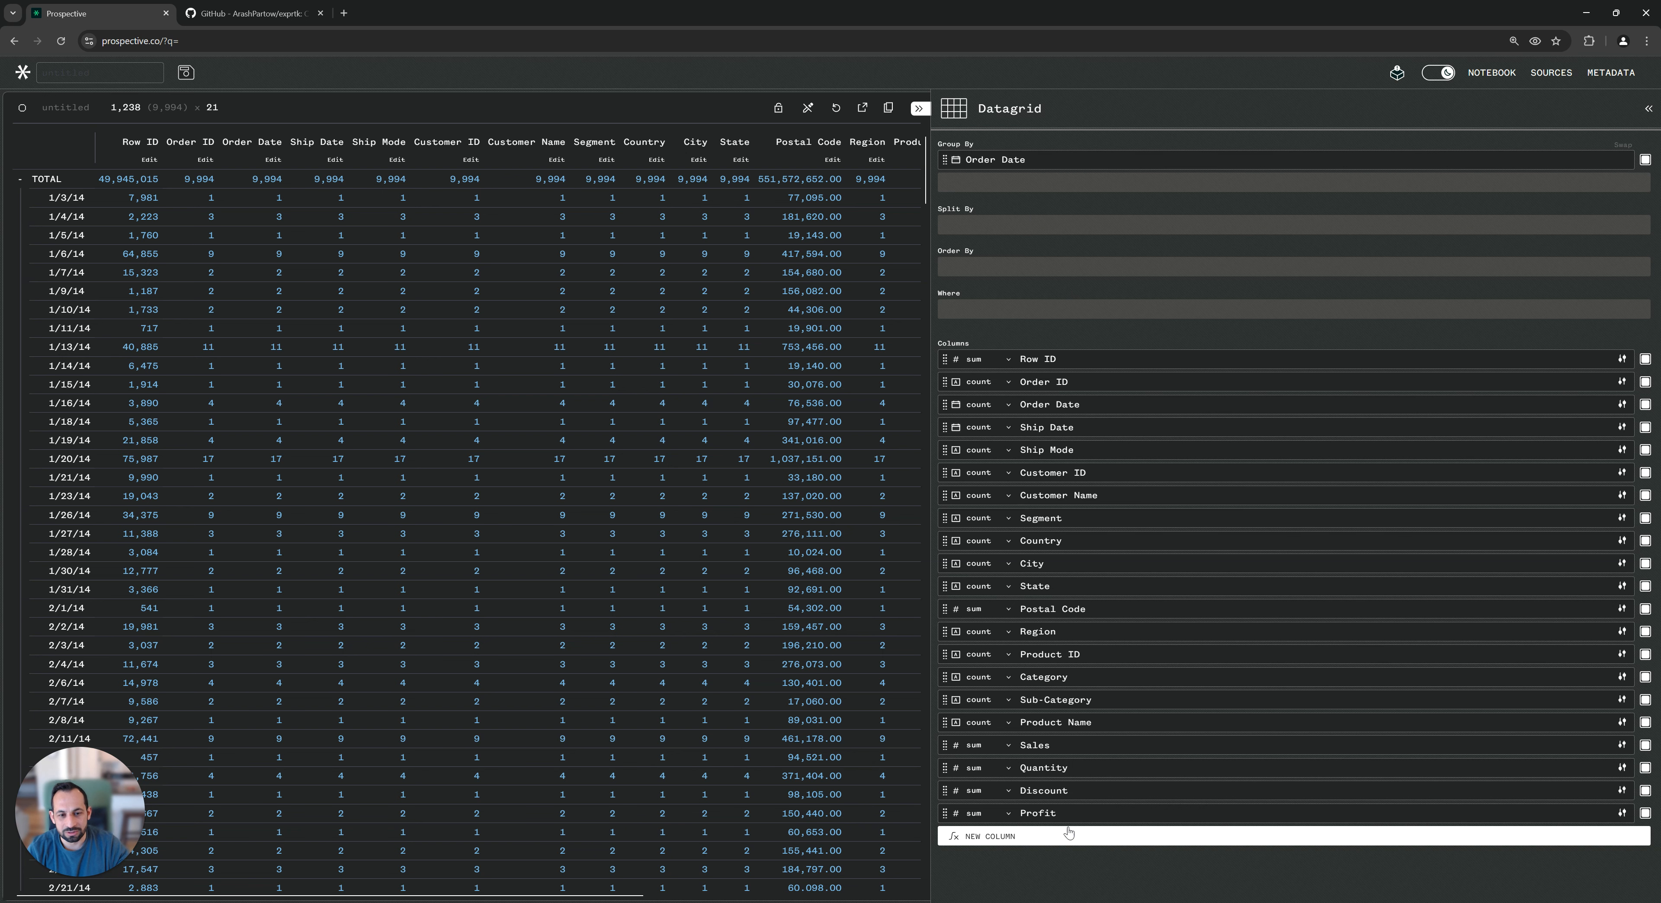
Start a new calculated column, widen its expression editor, and name the column OrderDateByMonth.
left_click(1012, 837)
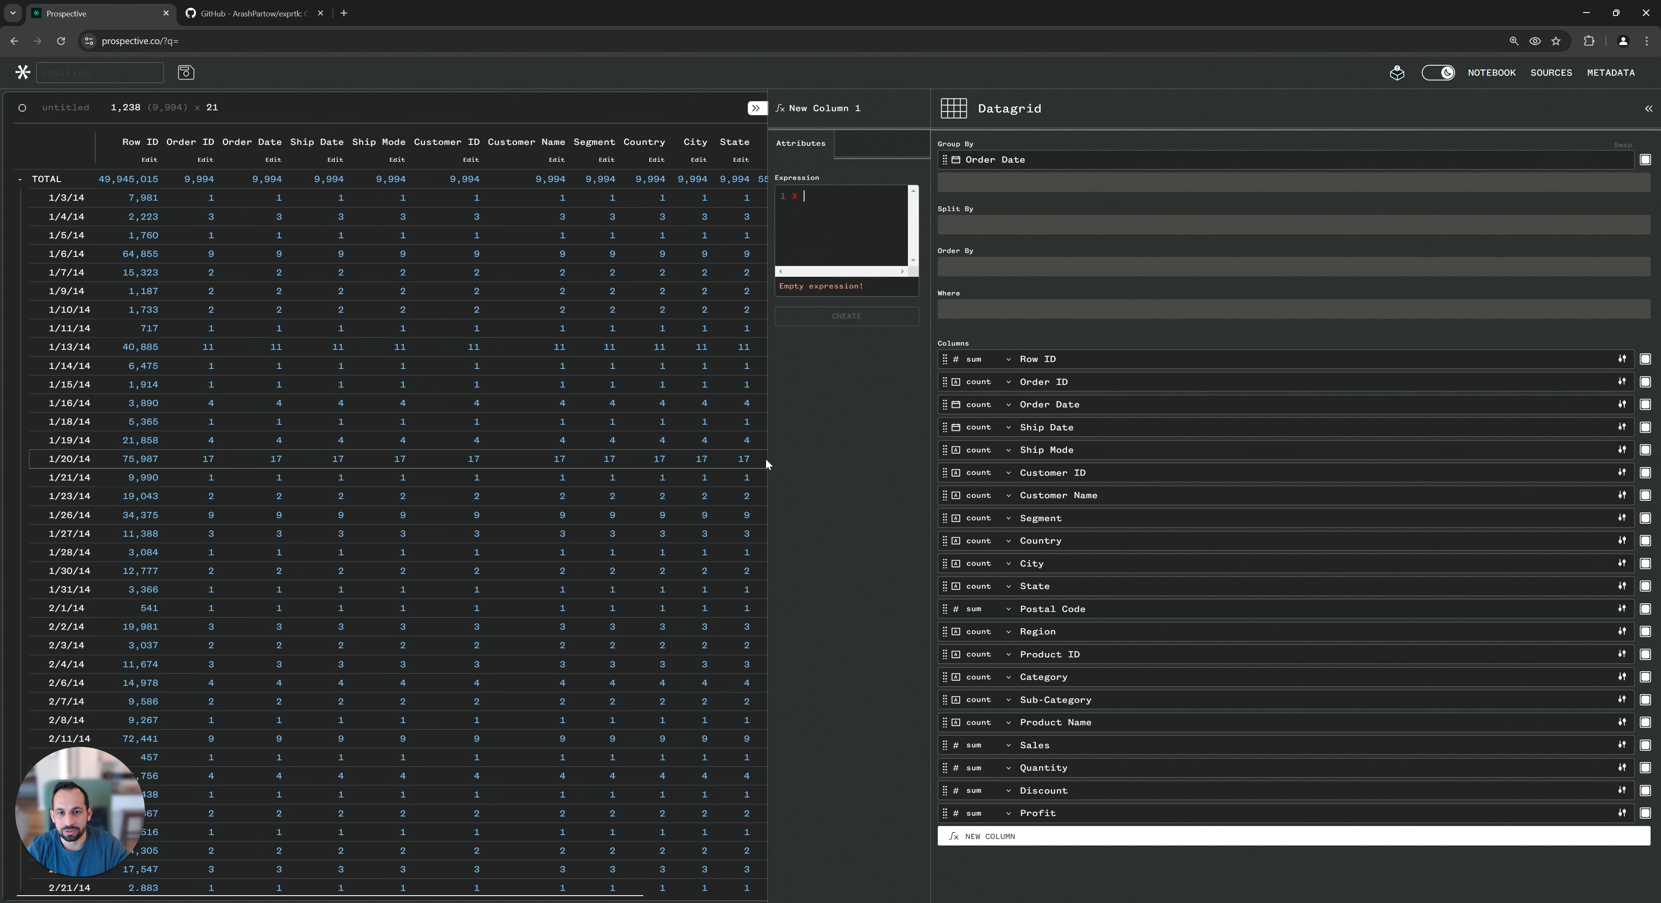
left_click_drag(767, 459, 535, 447)
left_click(650, 206)
triple_click(629, 109)
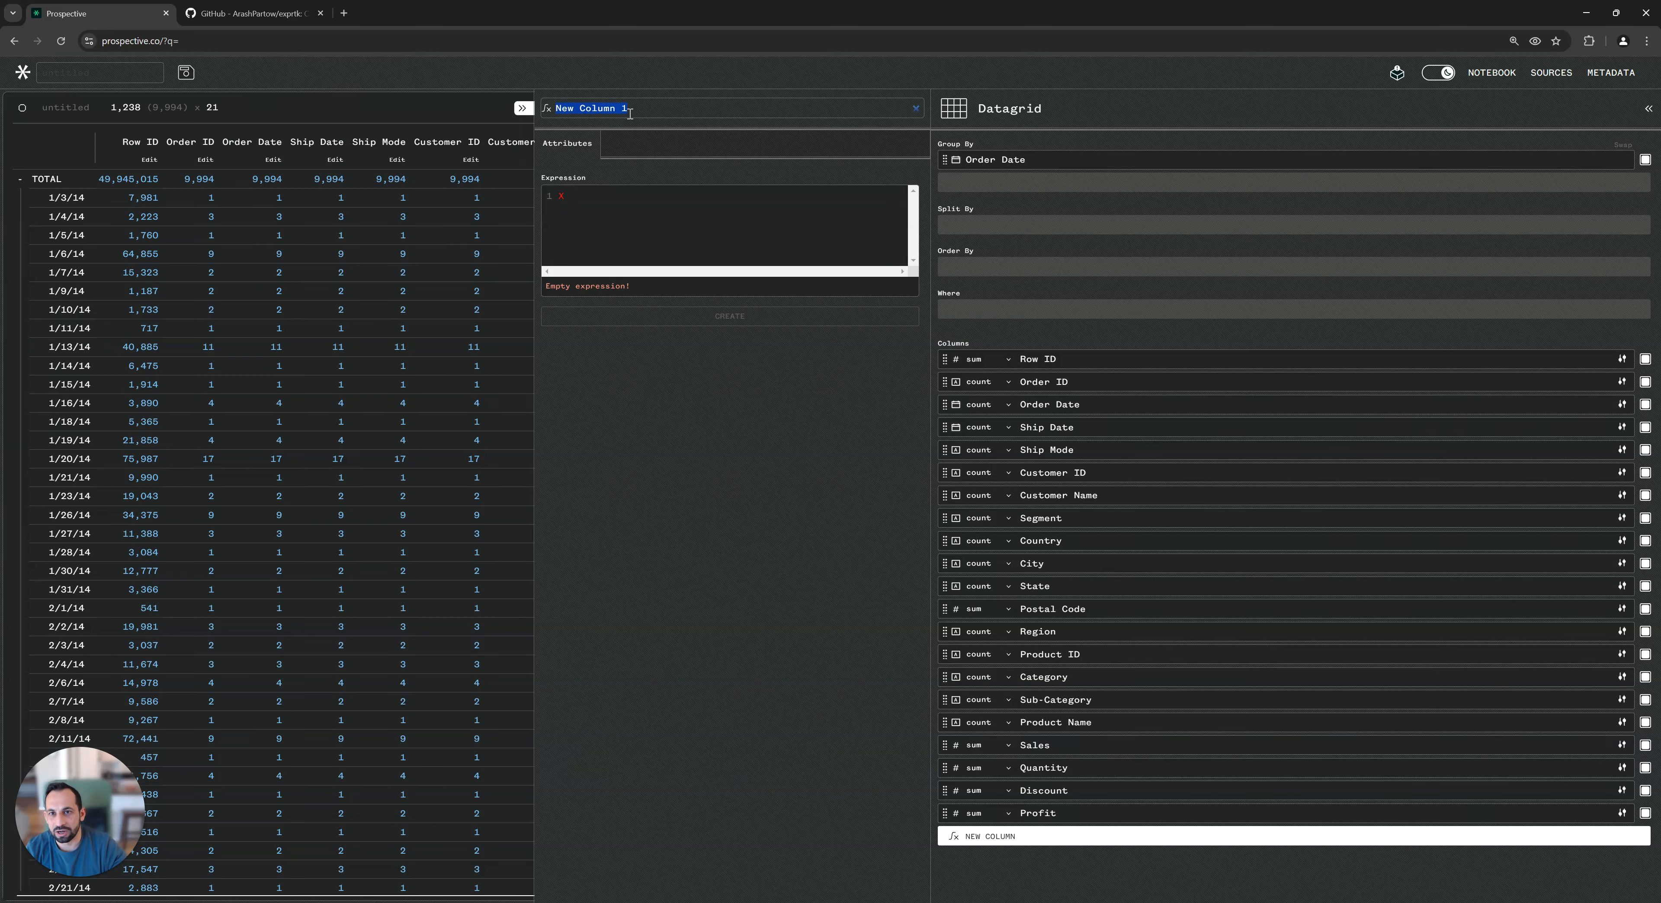
type("OrderDateByMonth")
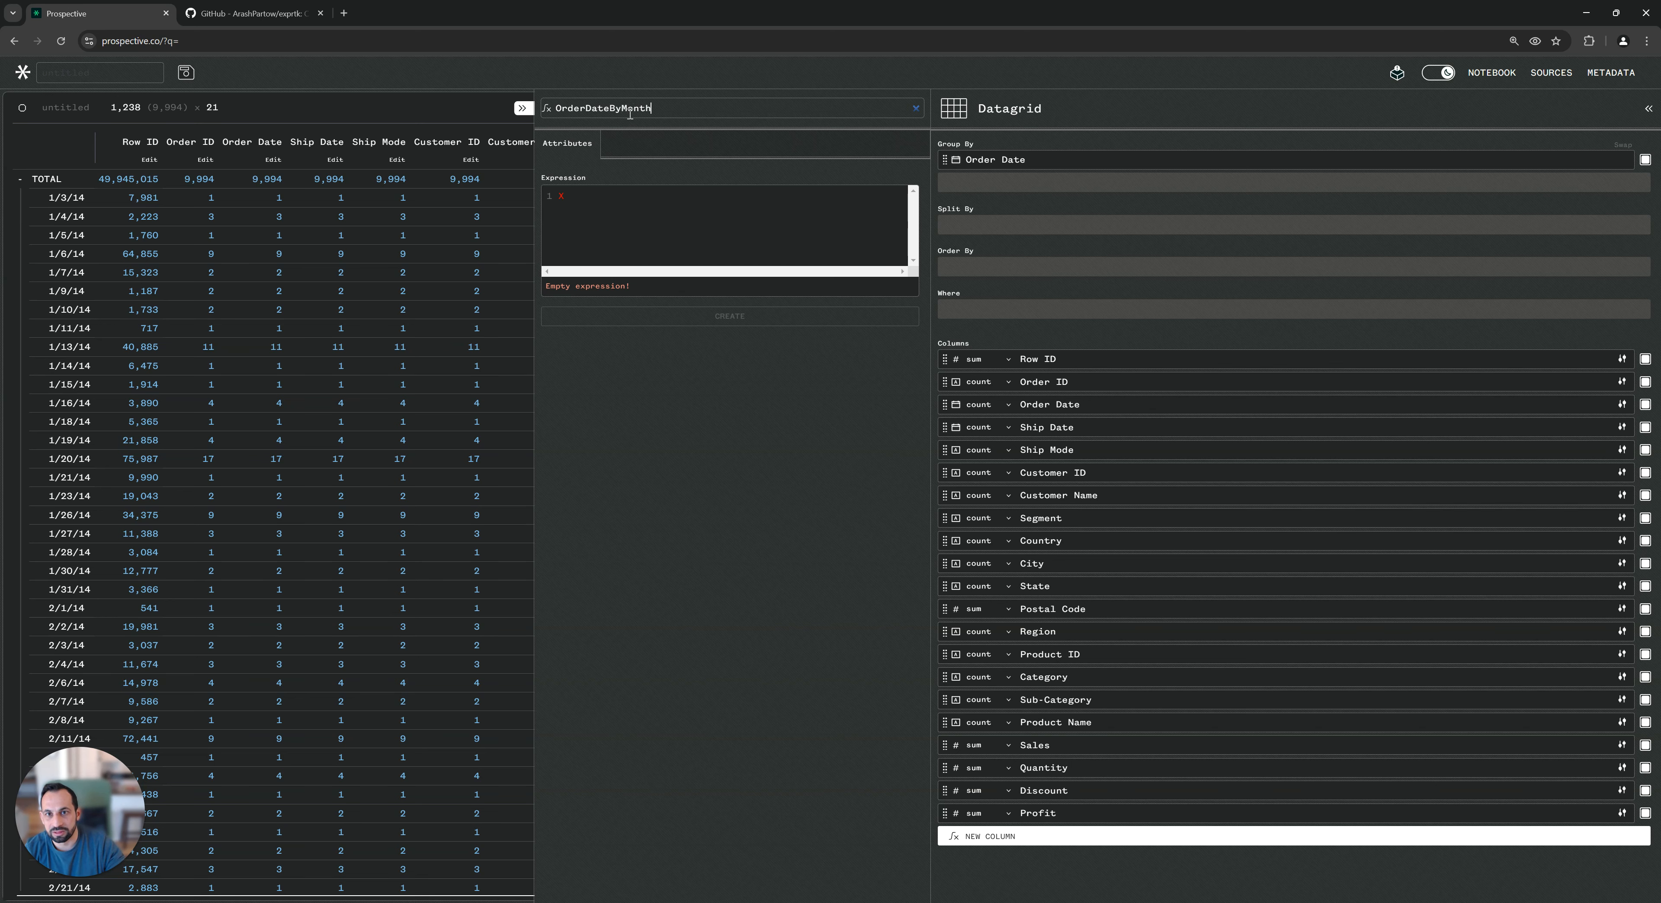
Enter the expression bucket("Order Date", 'M') for OrderDateByMonth and create the column.
left_click(647, 230)
type("bucket(")
type("'")
type("Order")
type(" D")
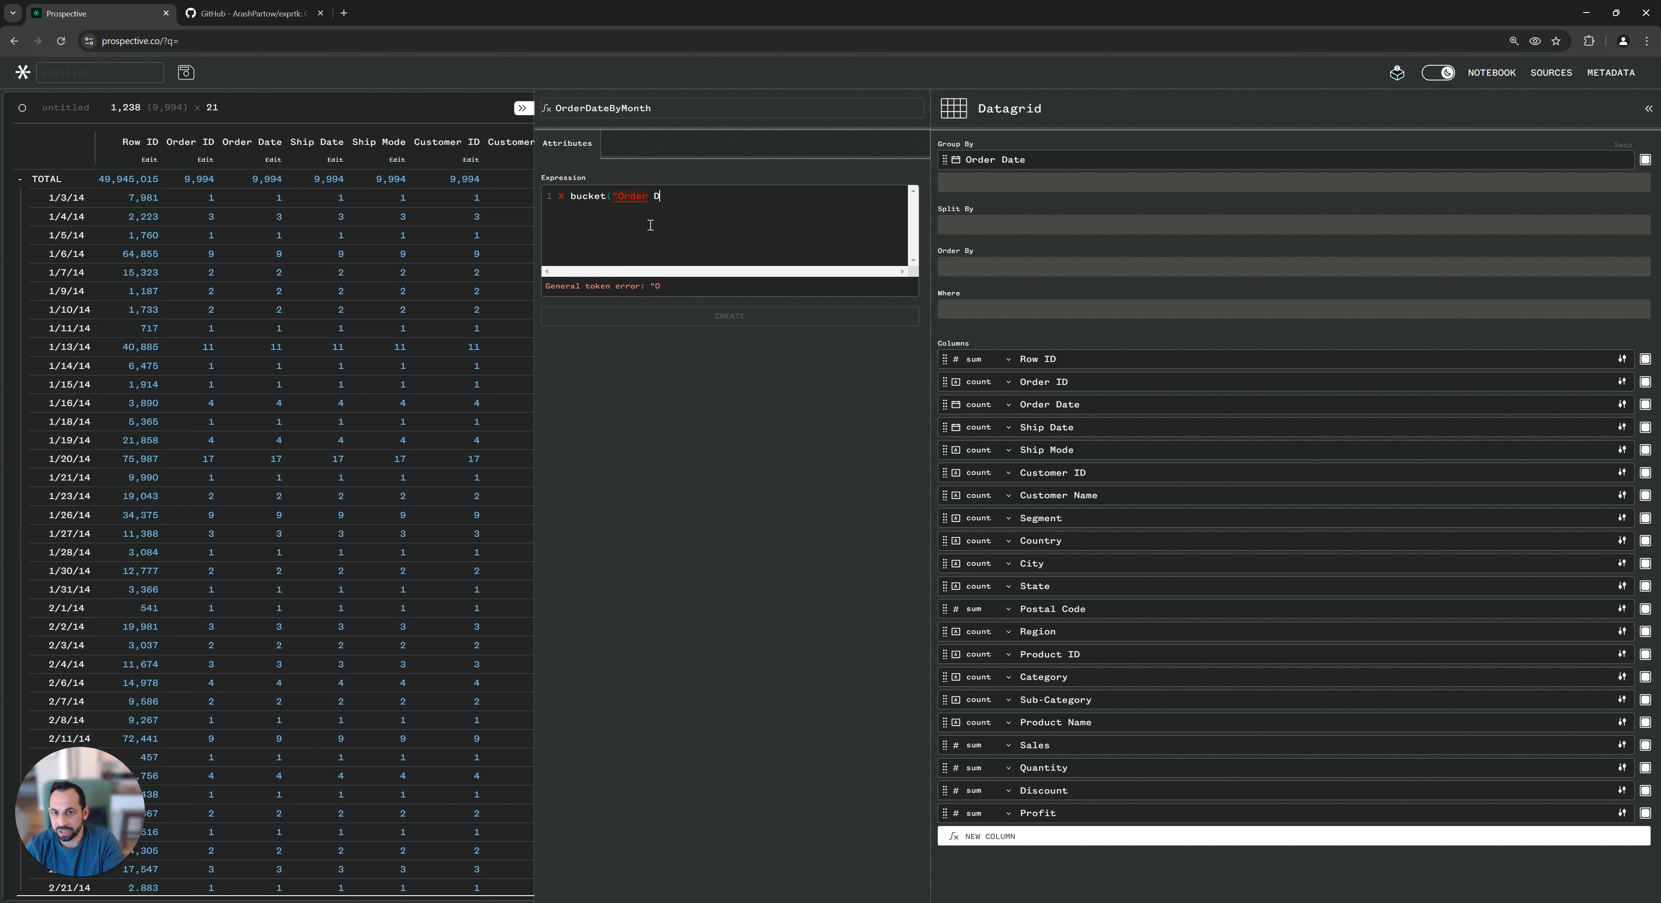
type("ate")
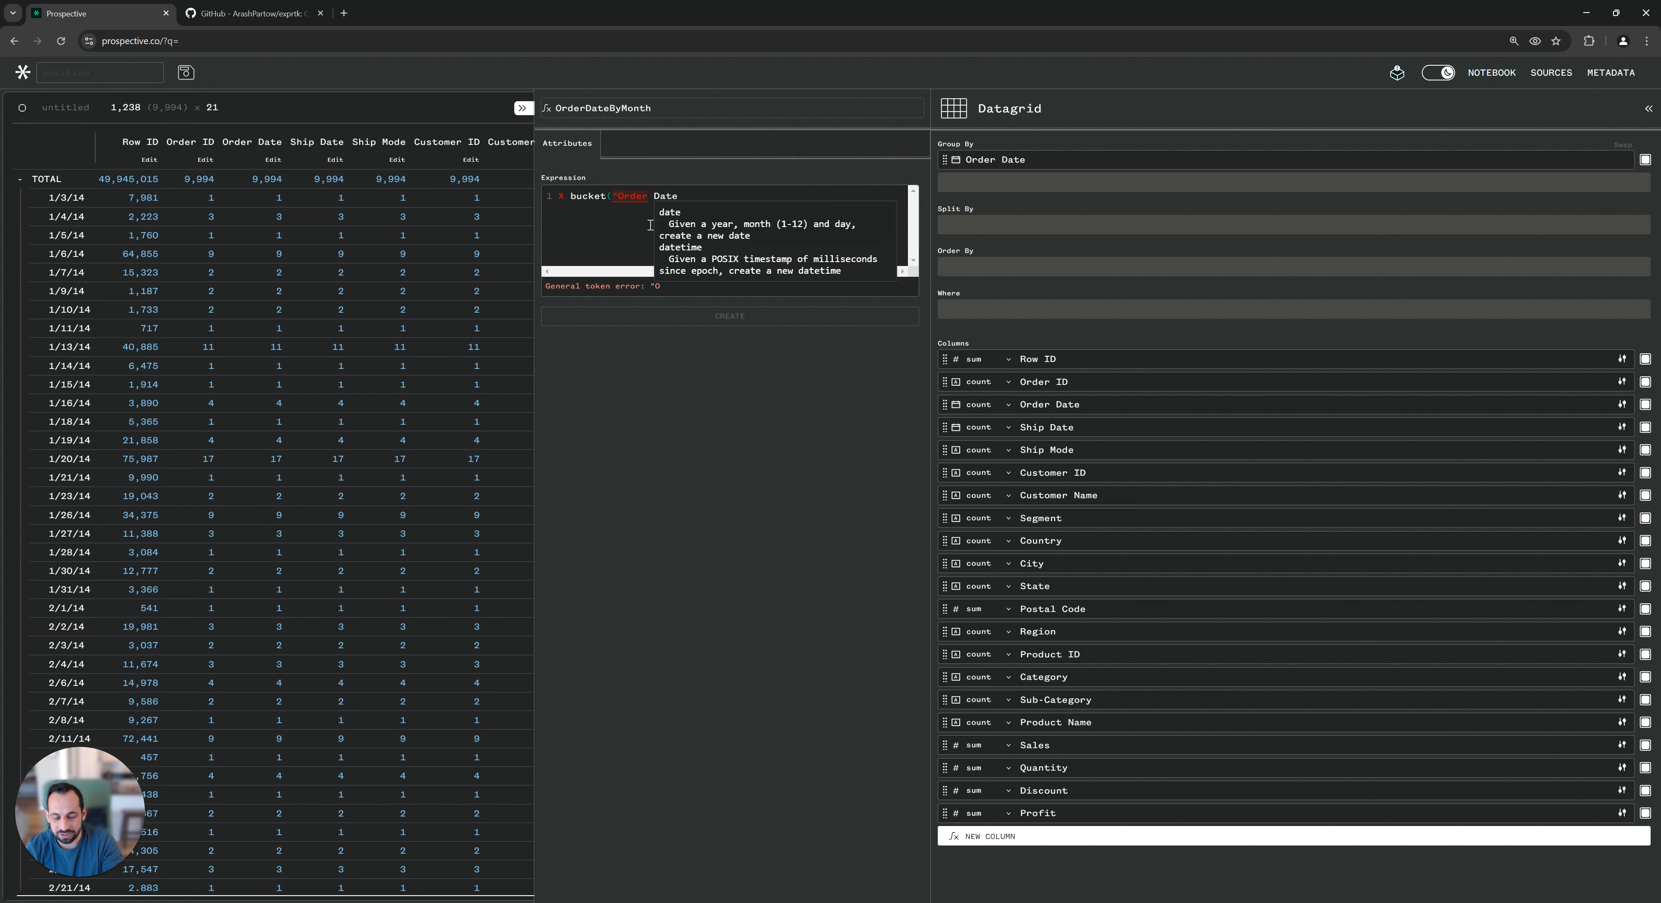
type("\",")
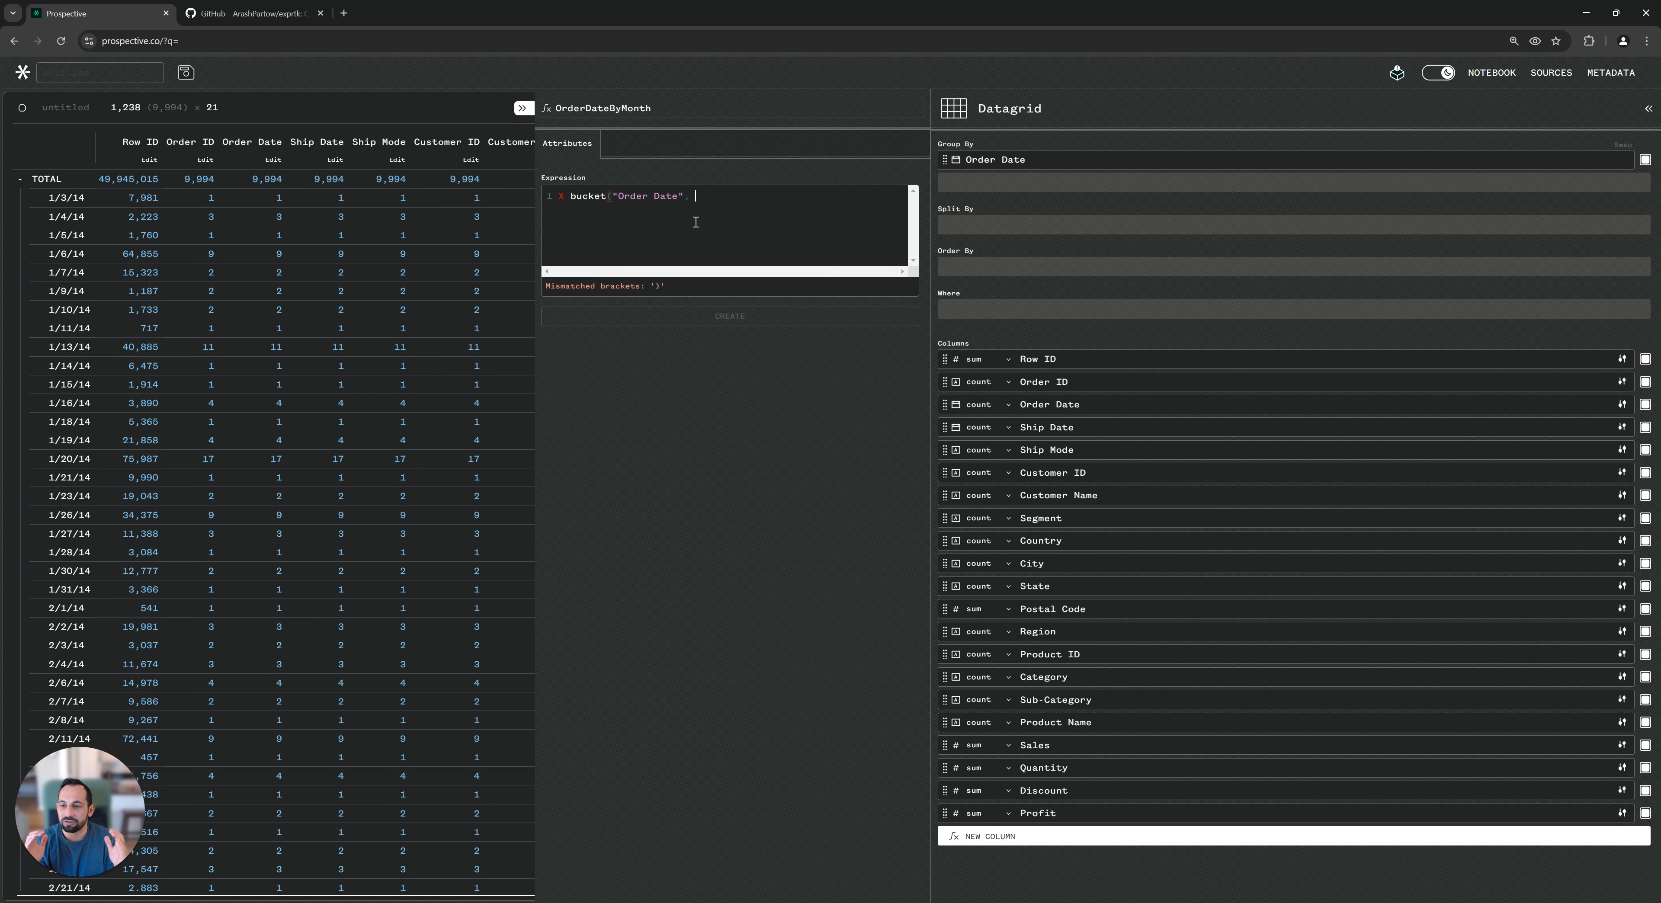
type("'")
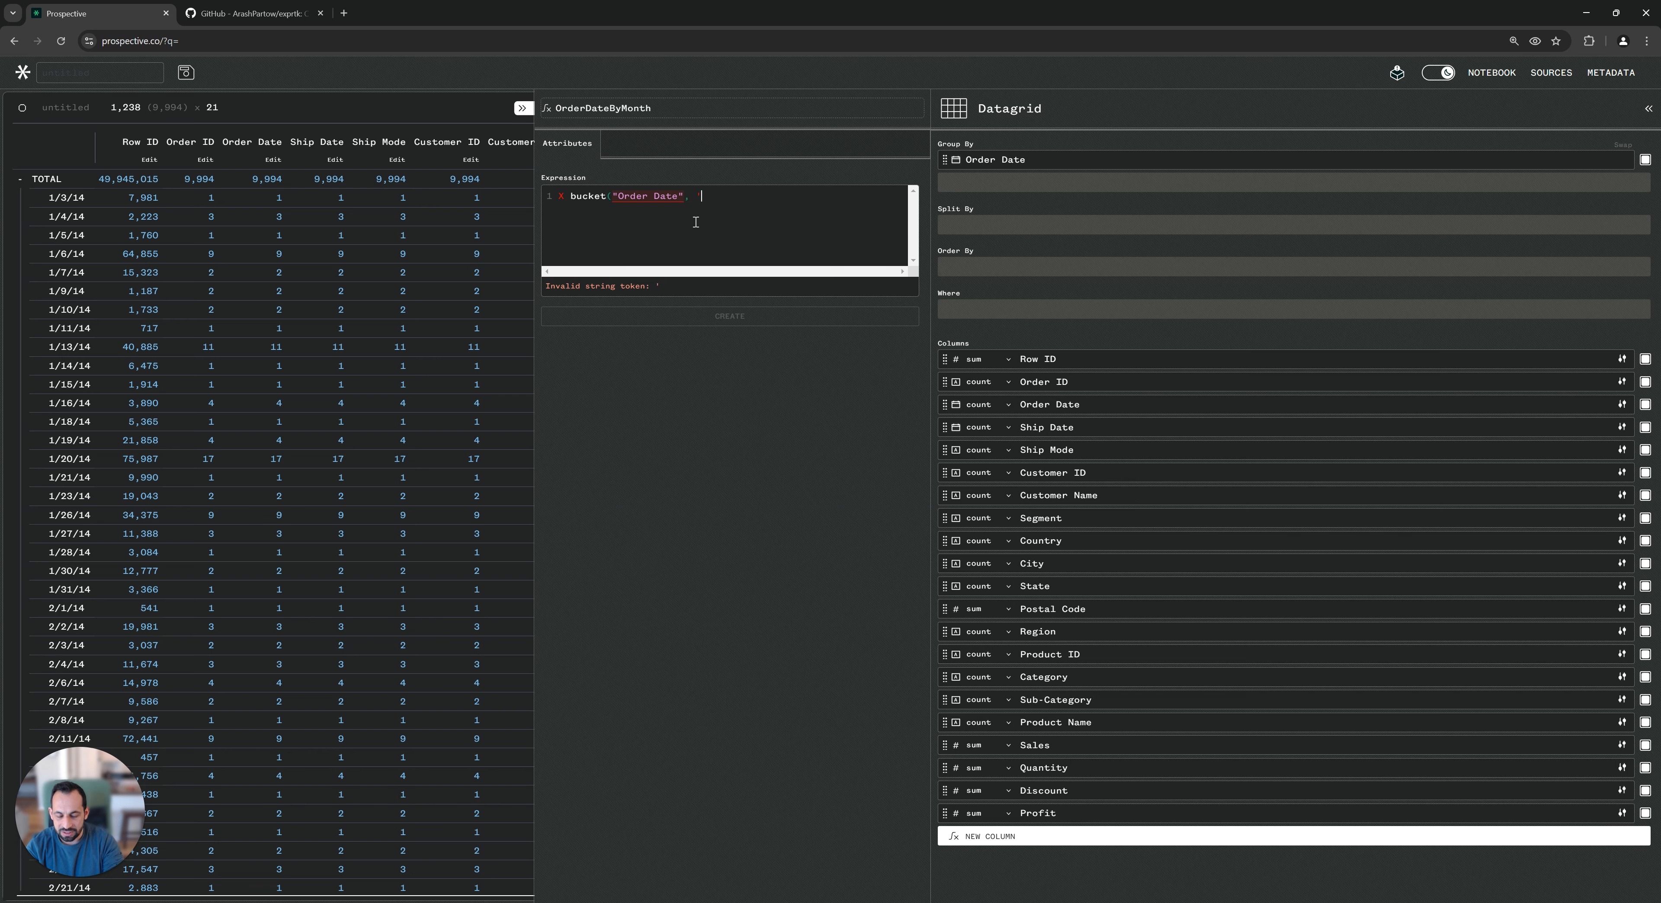
type("M'")
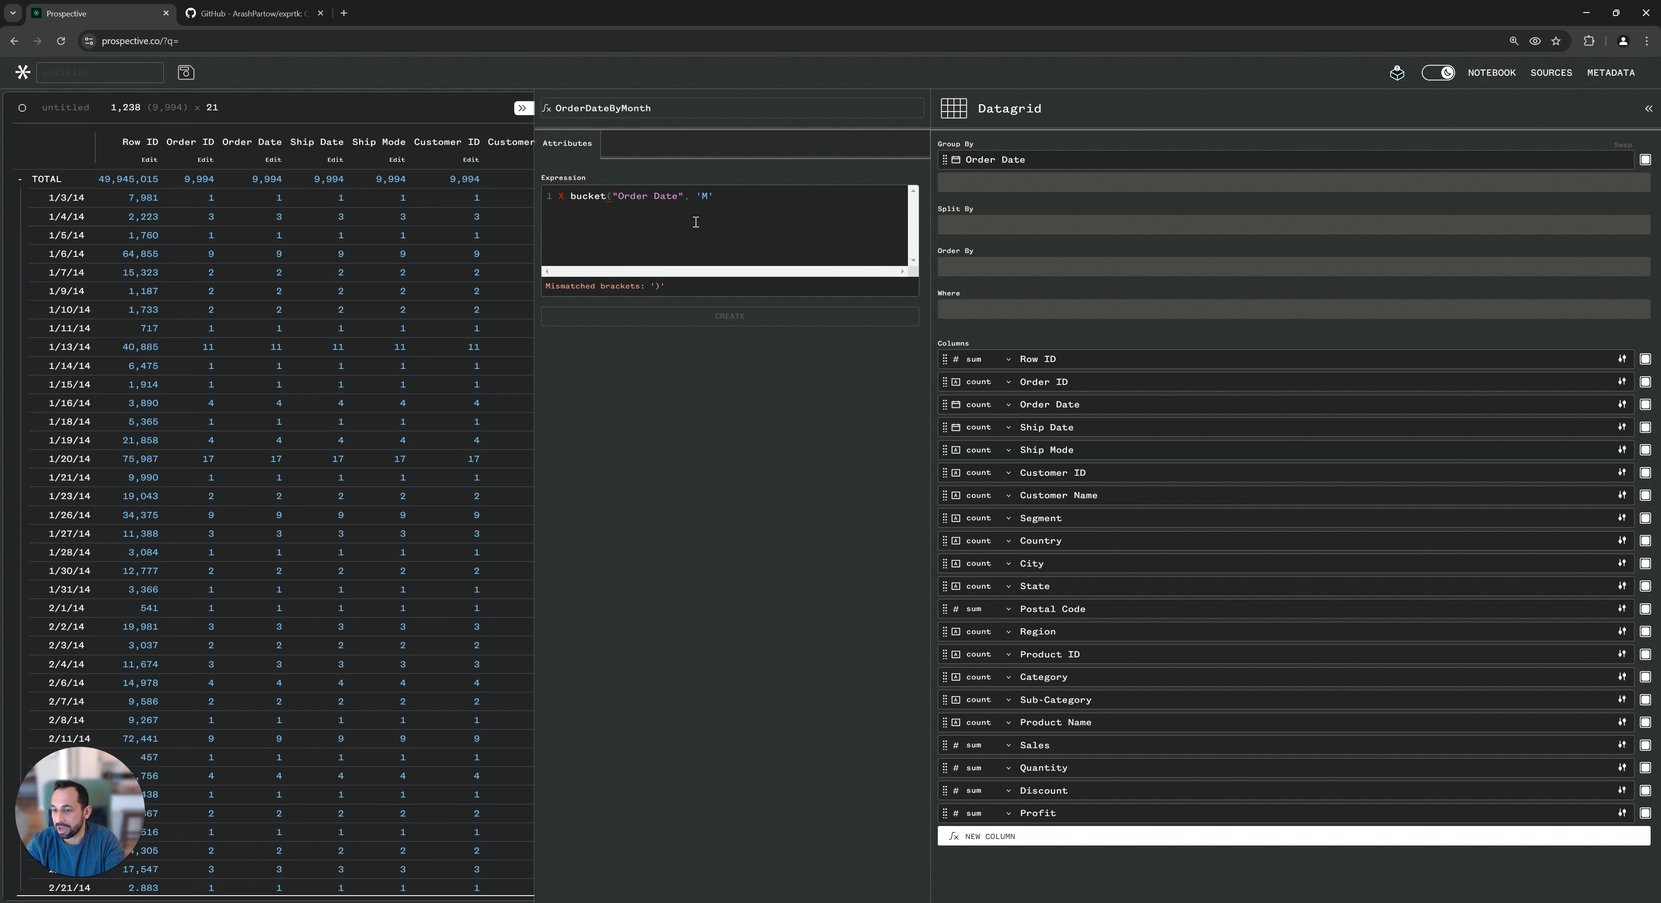
type(")")
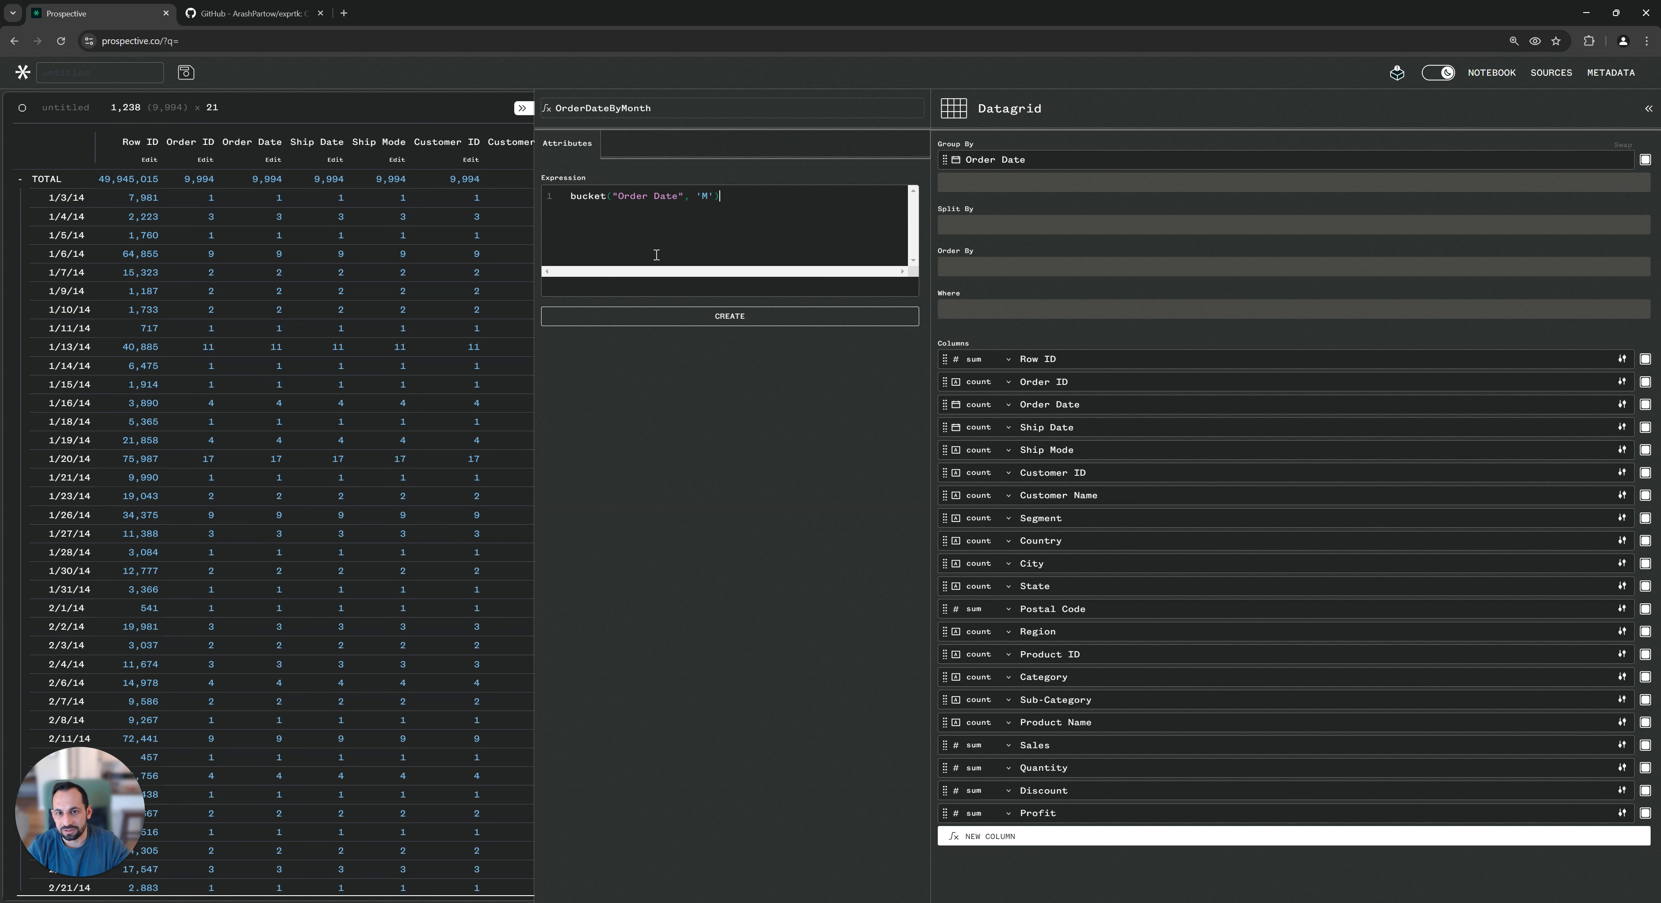
left_click(719, 317)
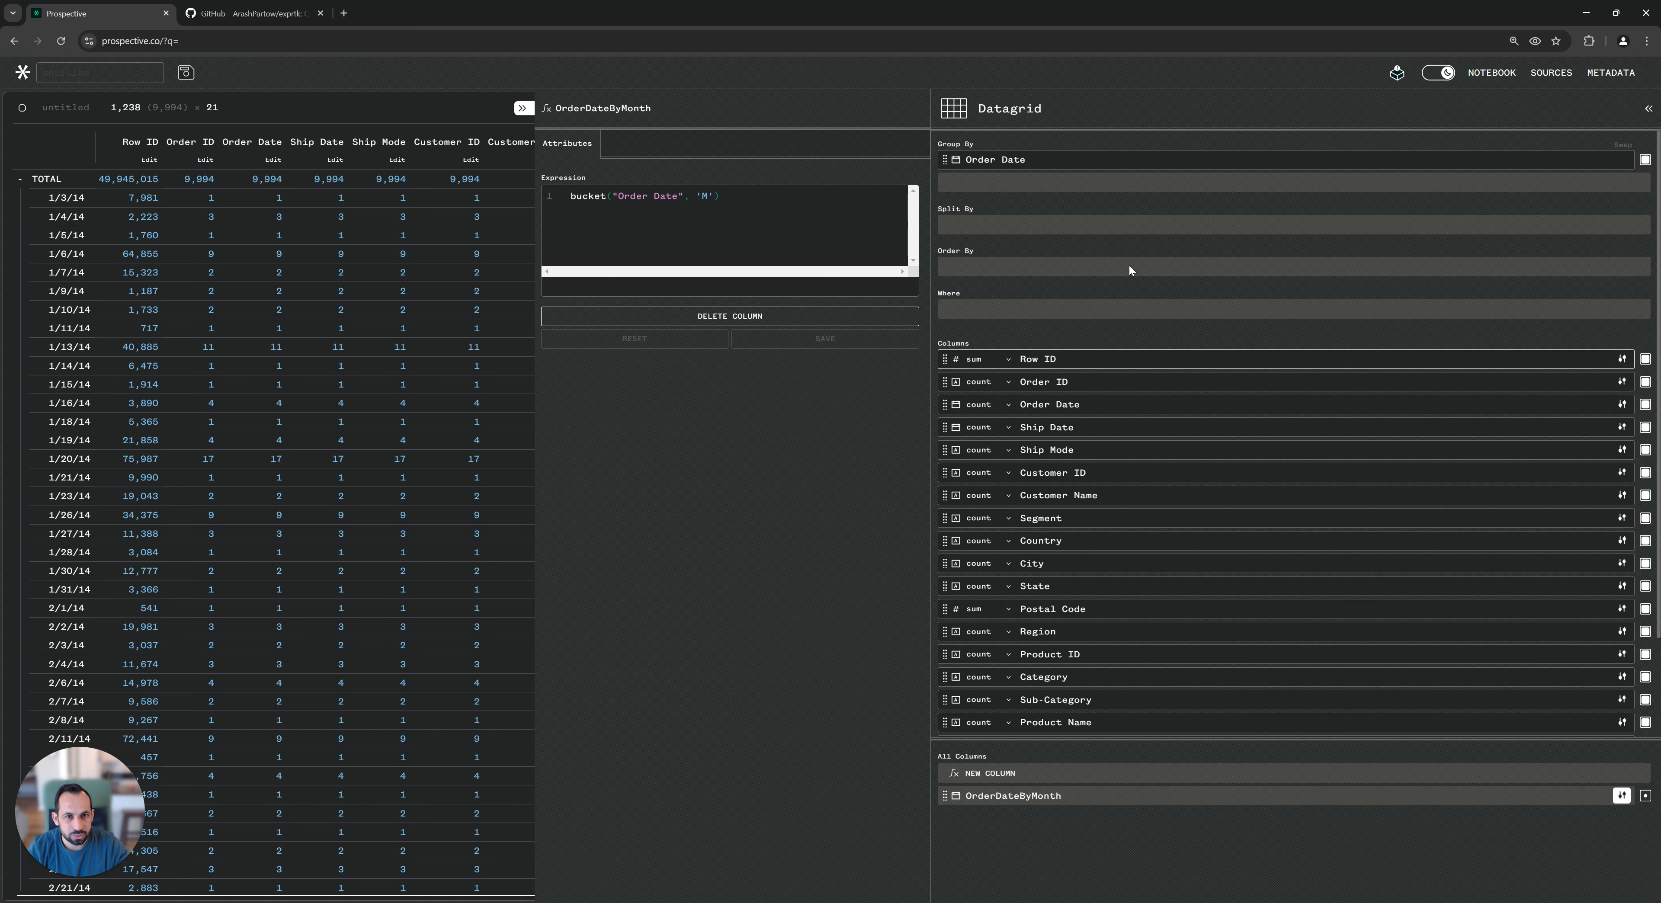
Replace the Order Date grouping with OrderDateByMonth, keep only the Sales column, and widen the row-header column.
left_click(1645, 159)
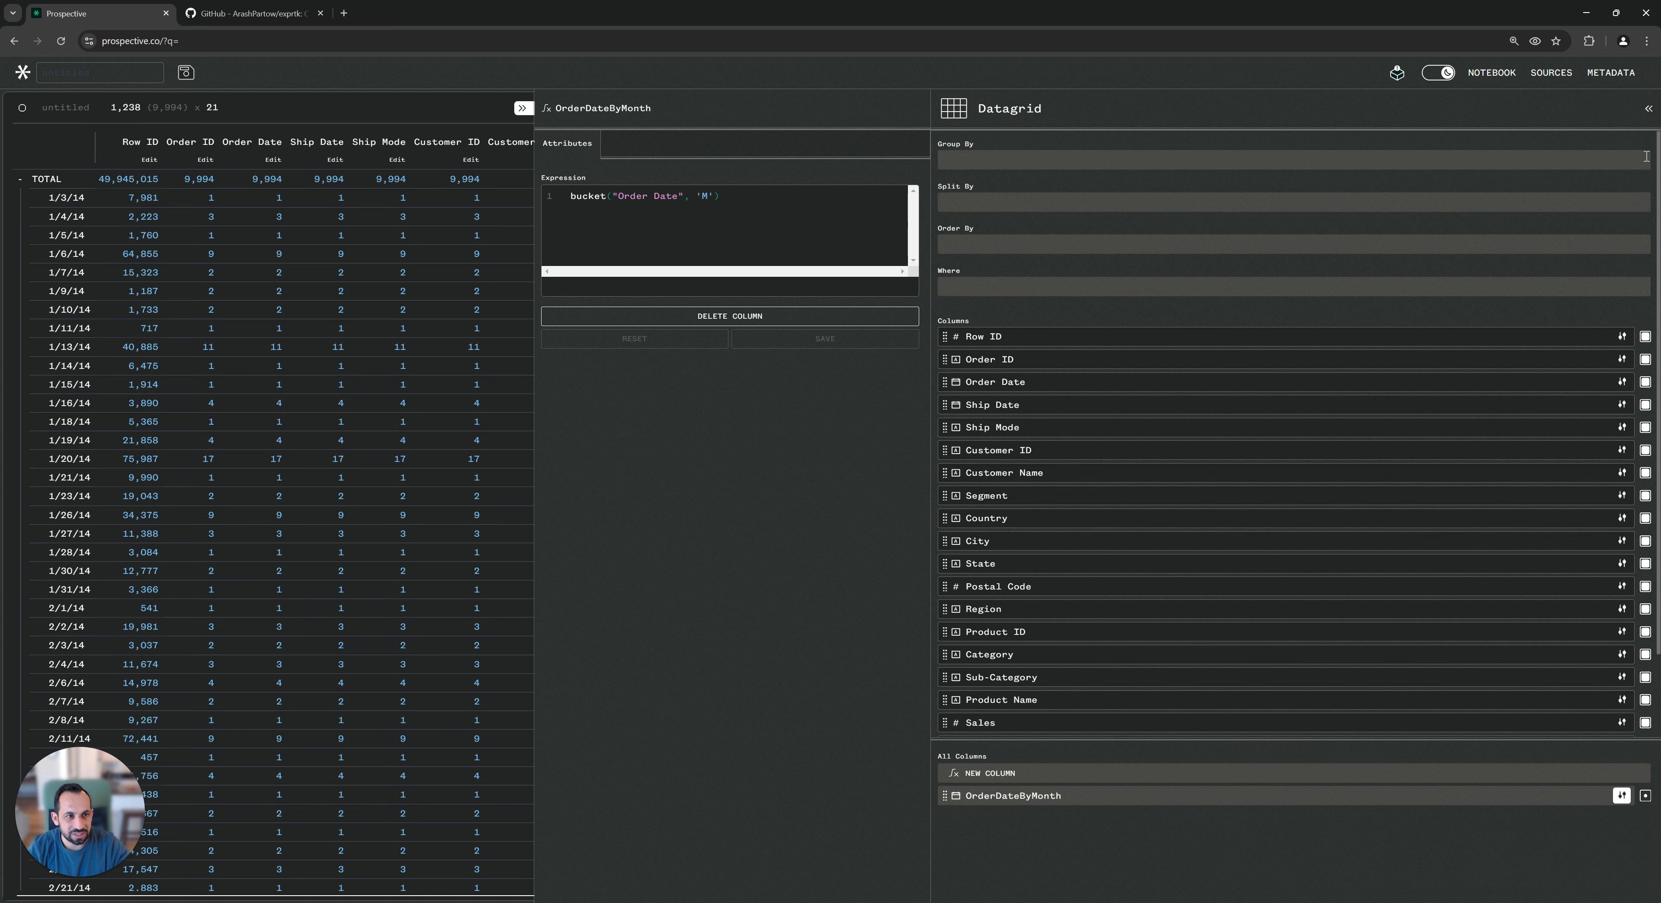
left_click(1645, 723, "shift")
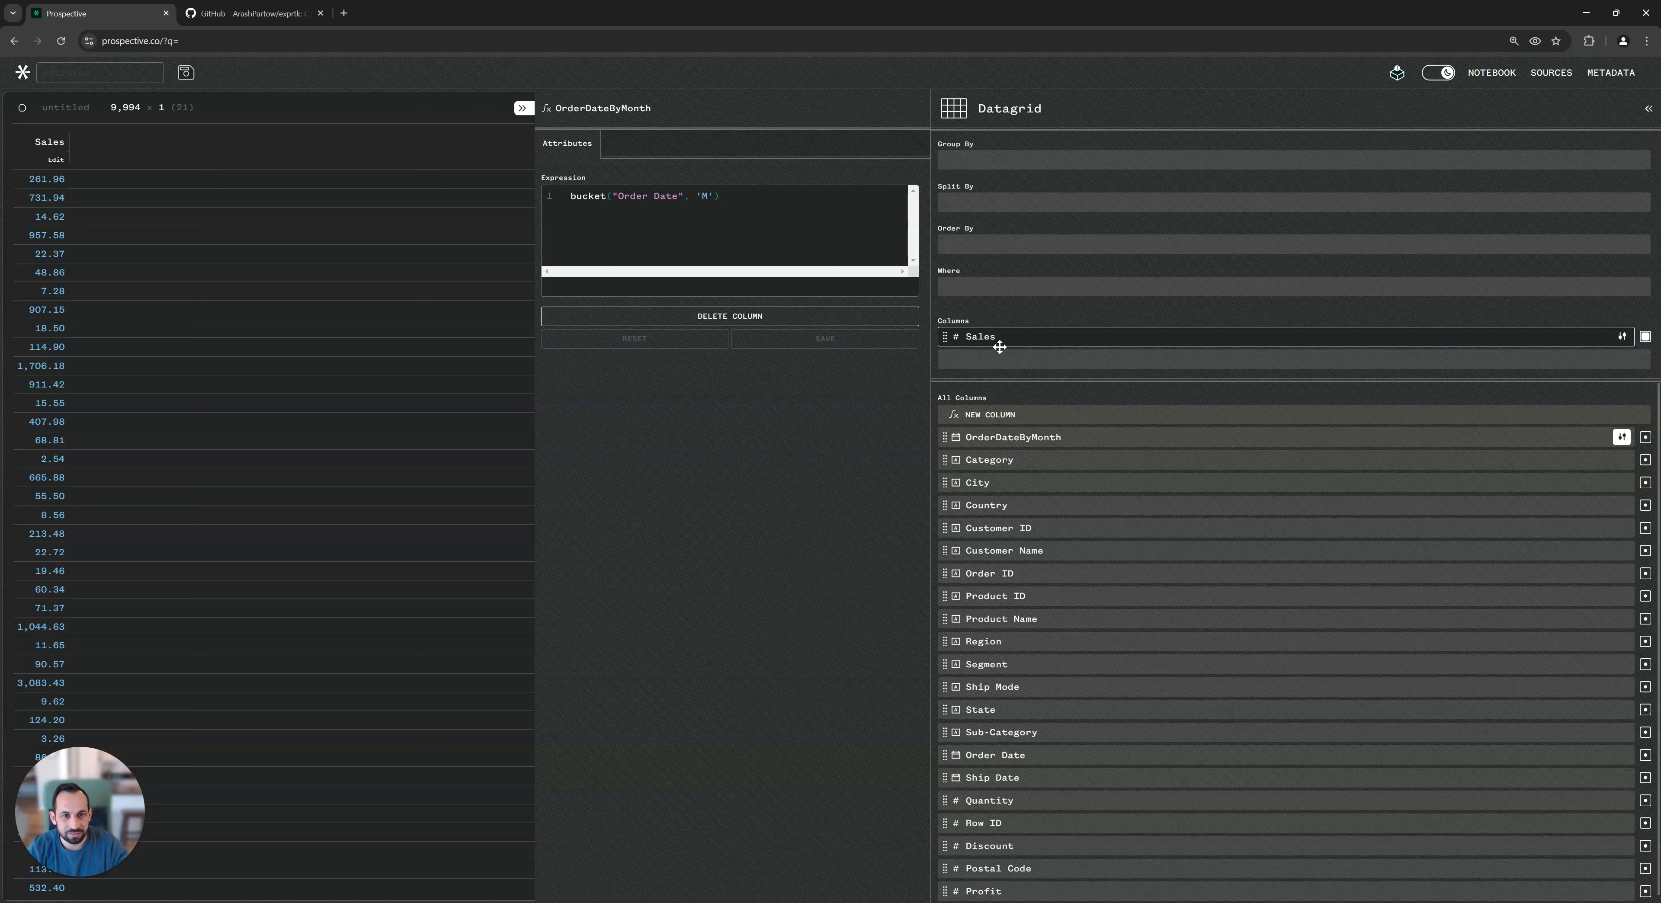
left_click(987, 164)
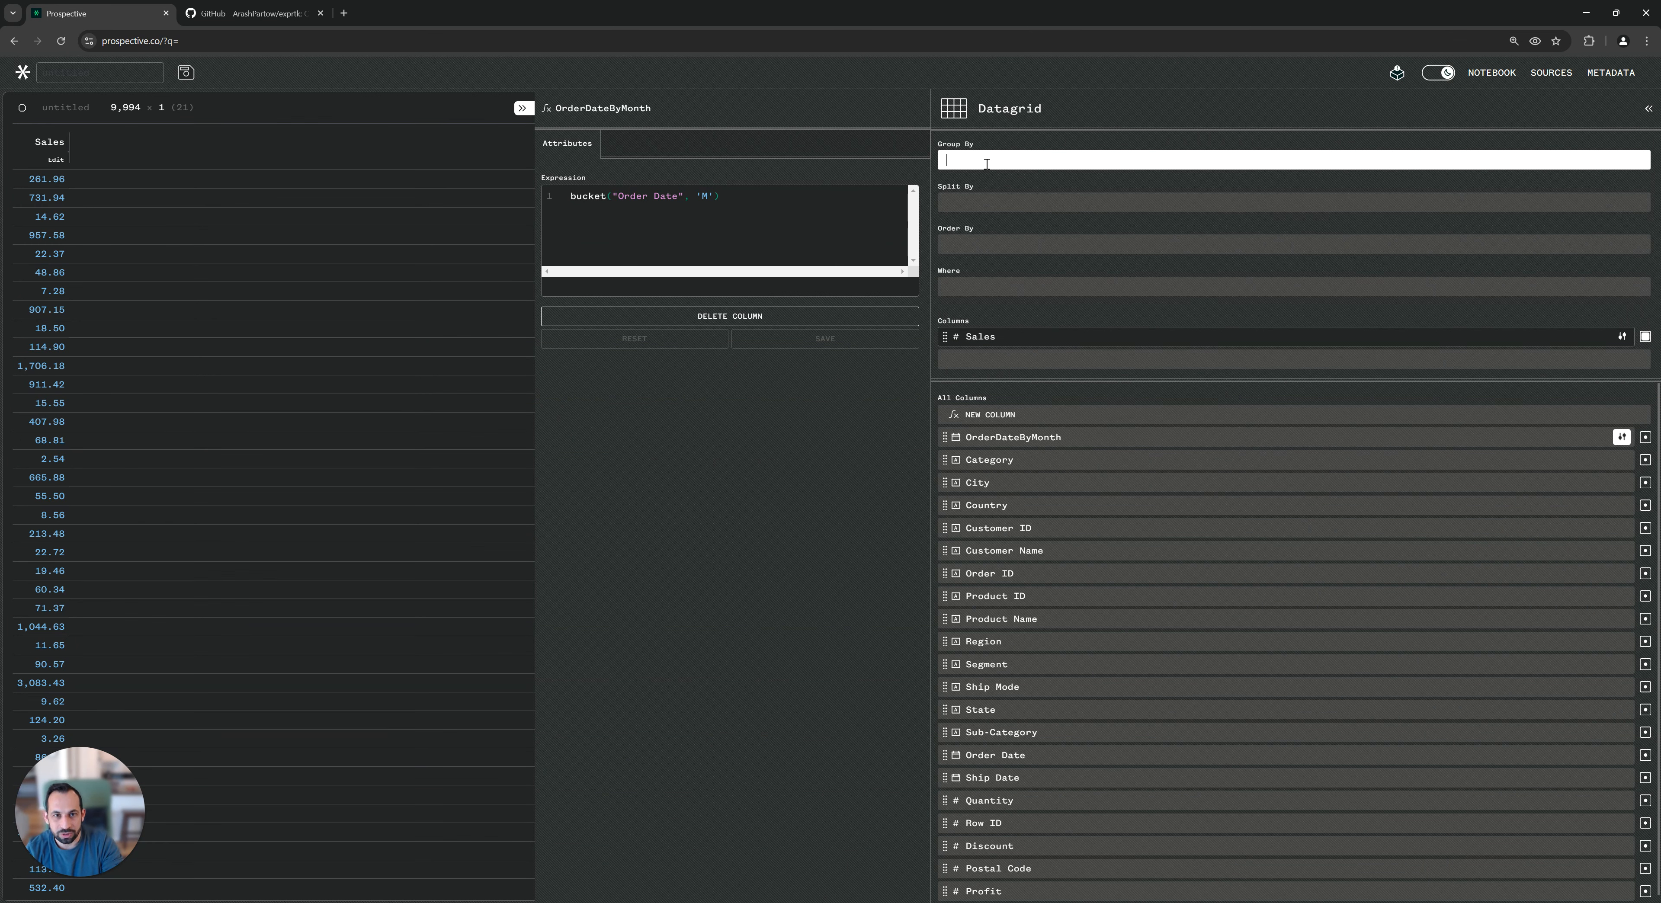
type("ORd")
key("Down")
key("Down")
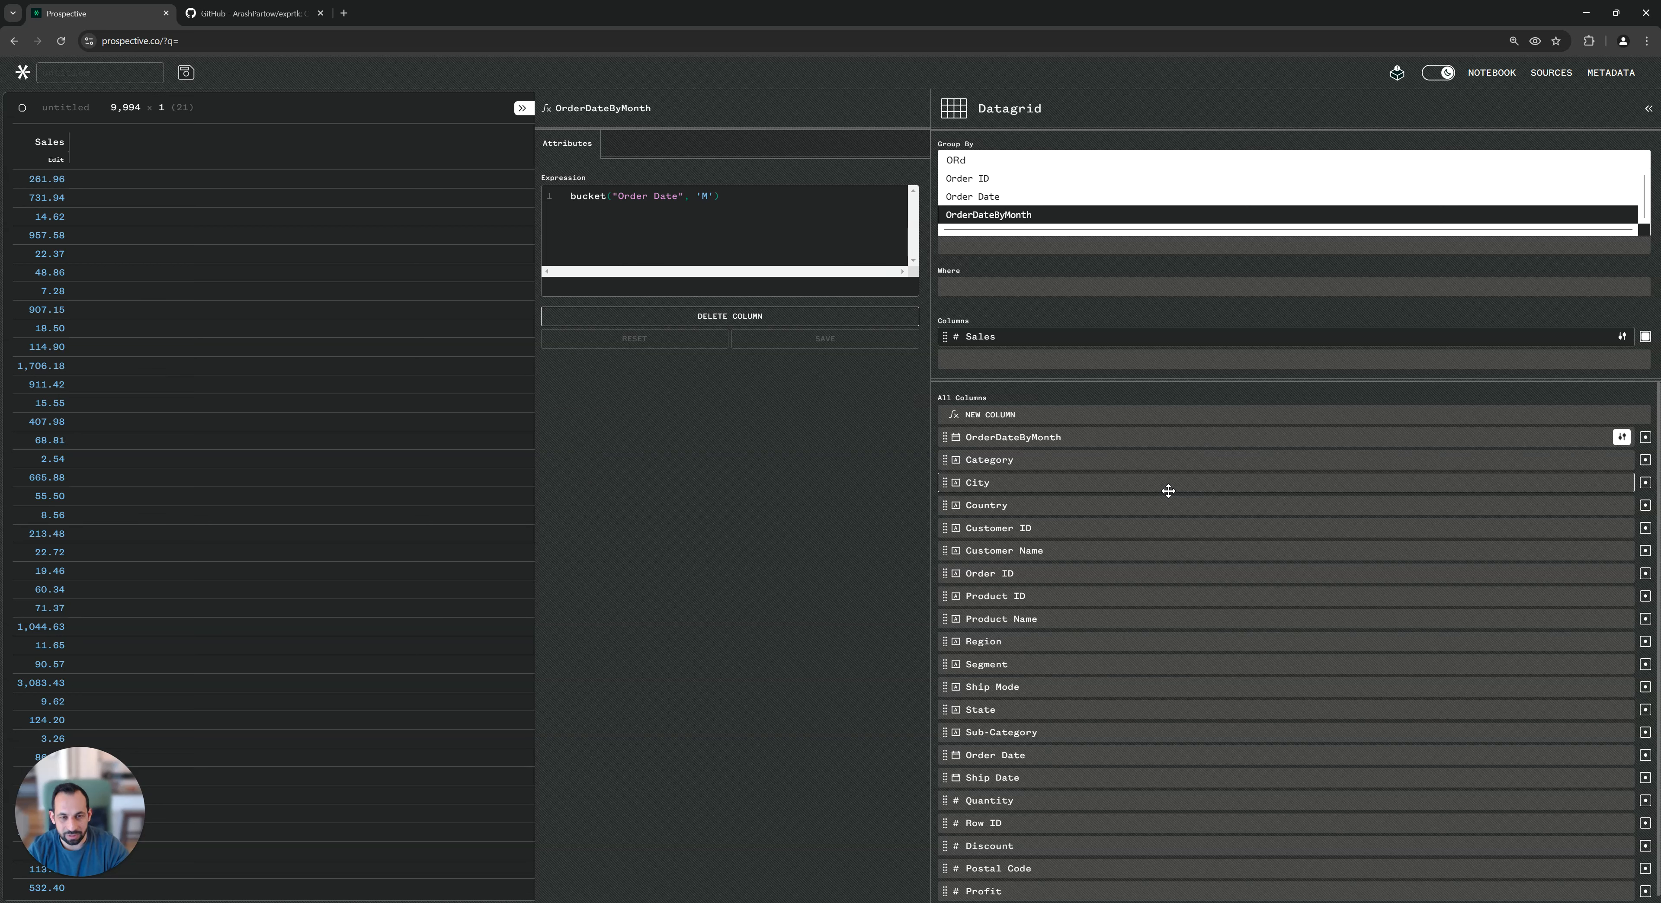
key("Return")
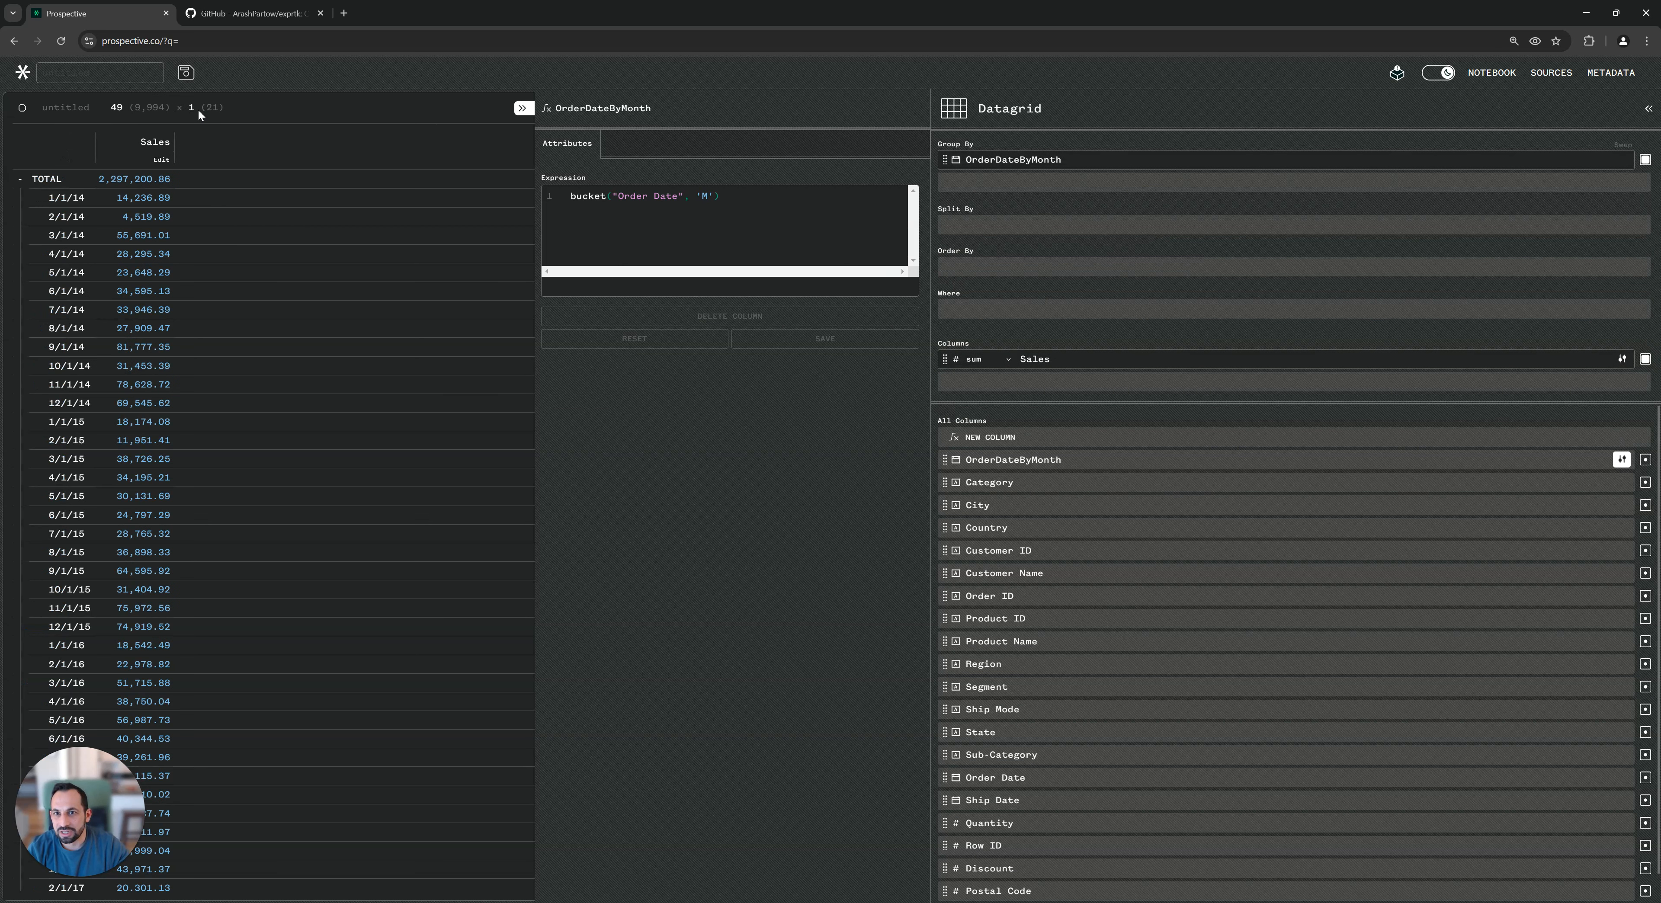
double_click(94, 140)
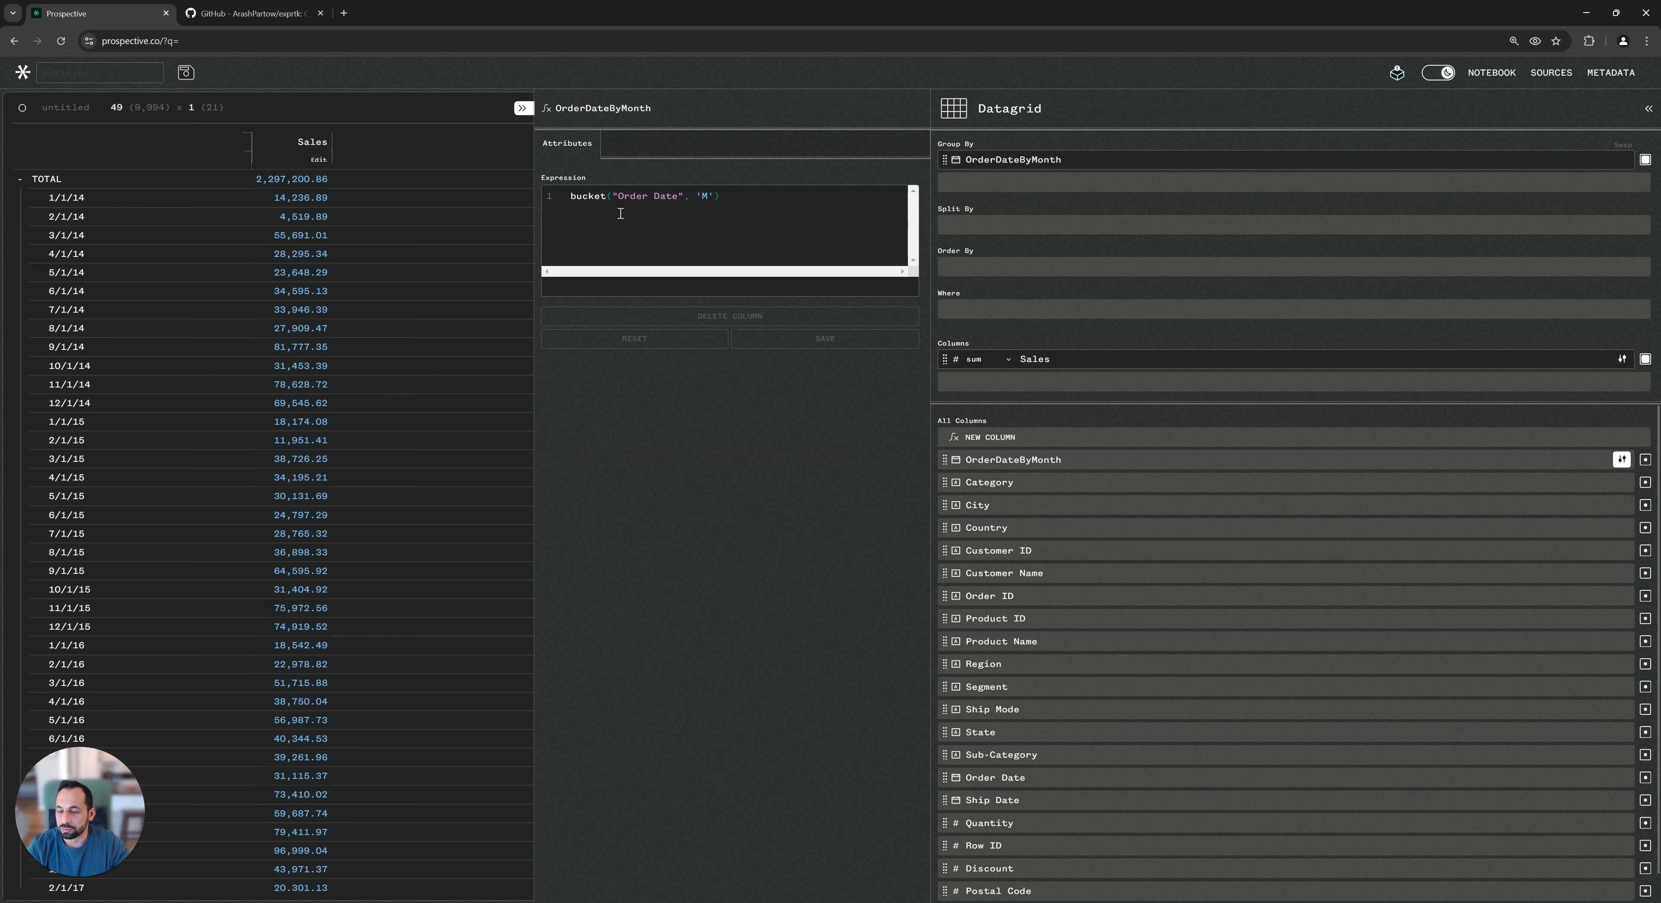
Rewrite the OrderDateByMonth expression as bucket("Sales", 1000) without saving it.
left_click_drag(612, 196, 686, 196)
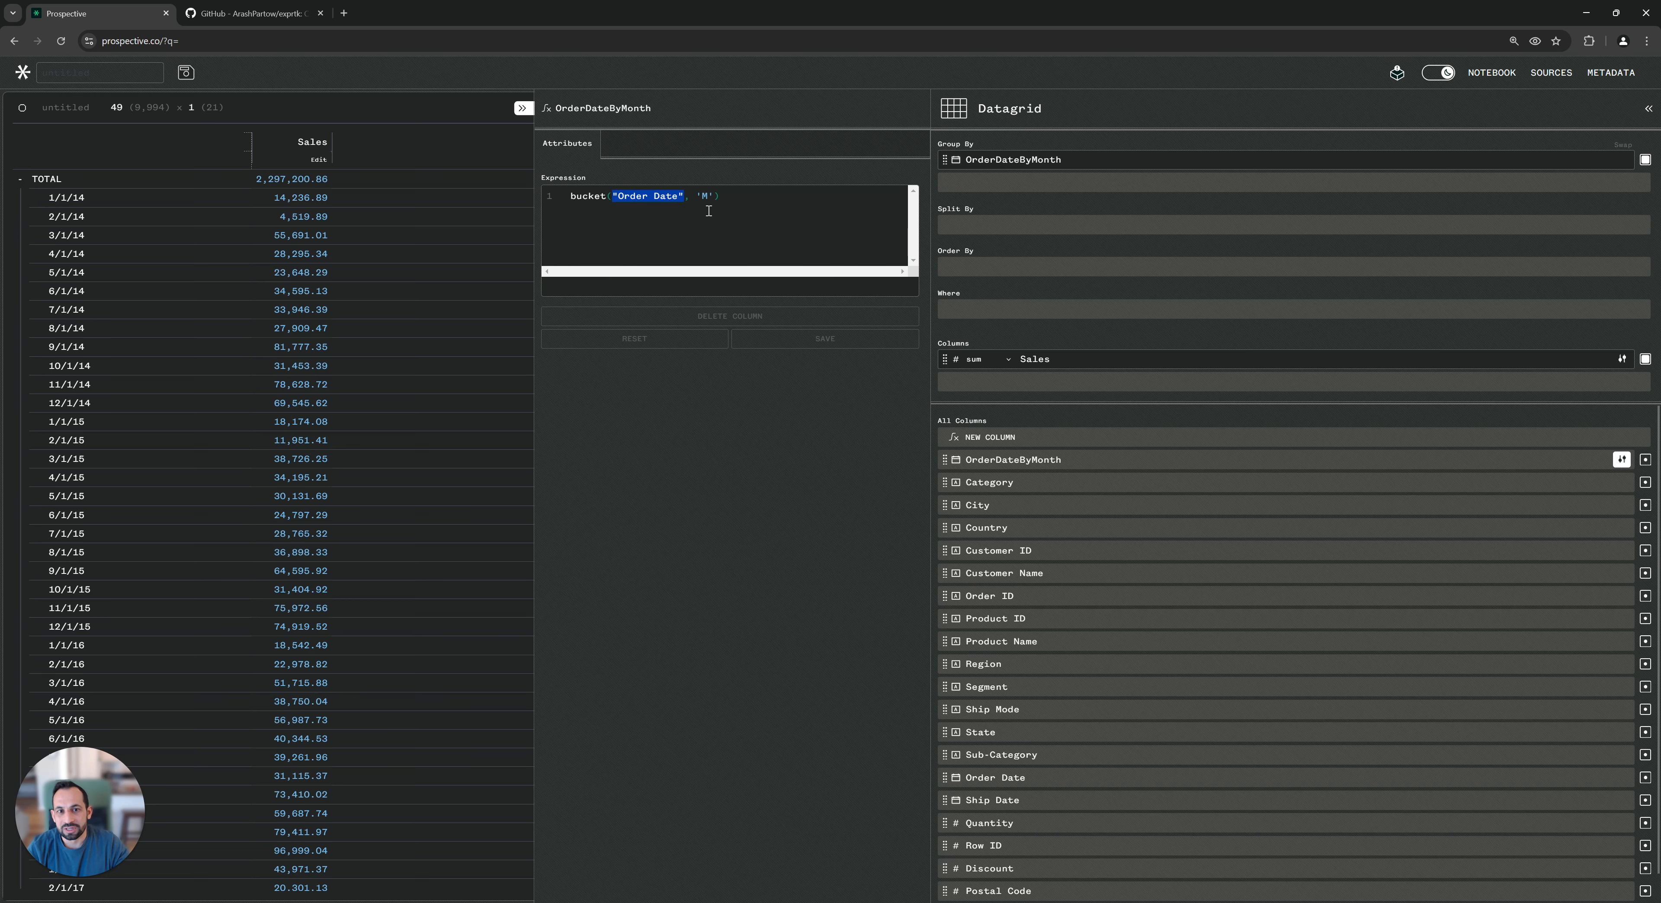
left_click_drag(725, 196, 611, 193)
type("\"Sa")
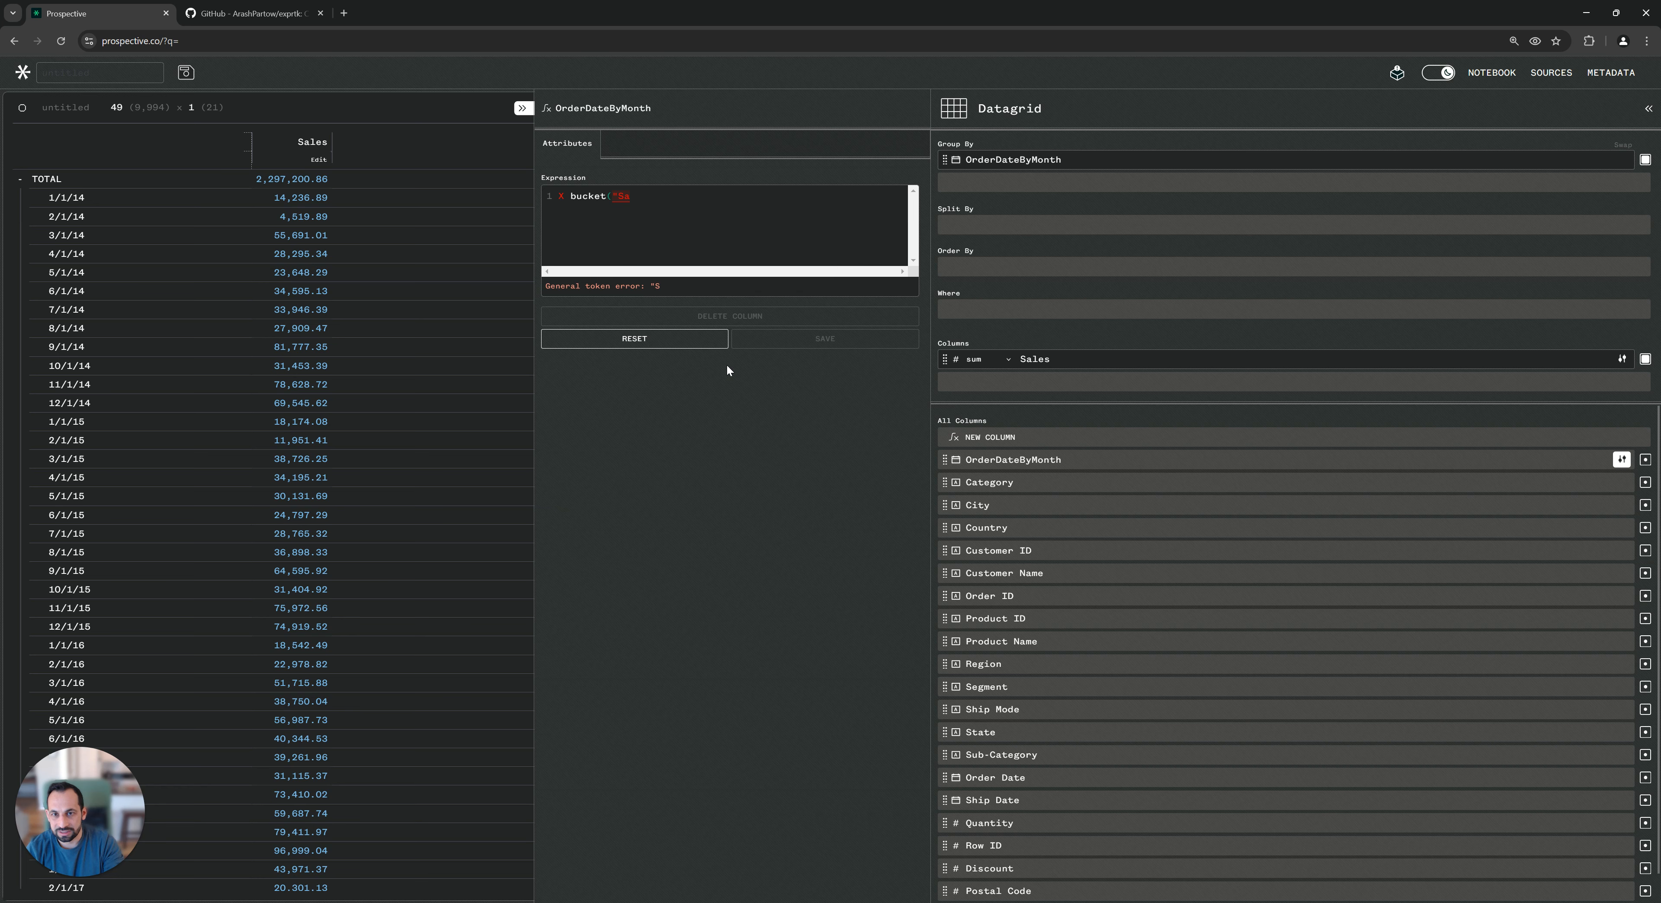
type("les\", ")
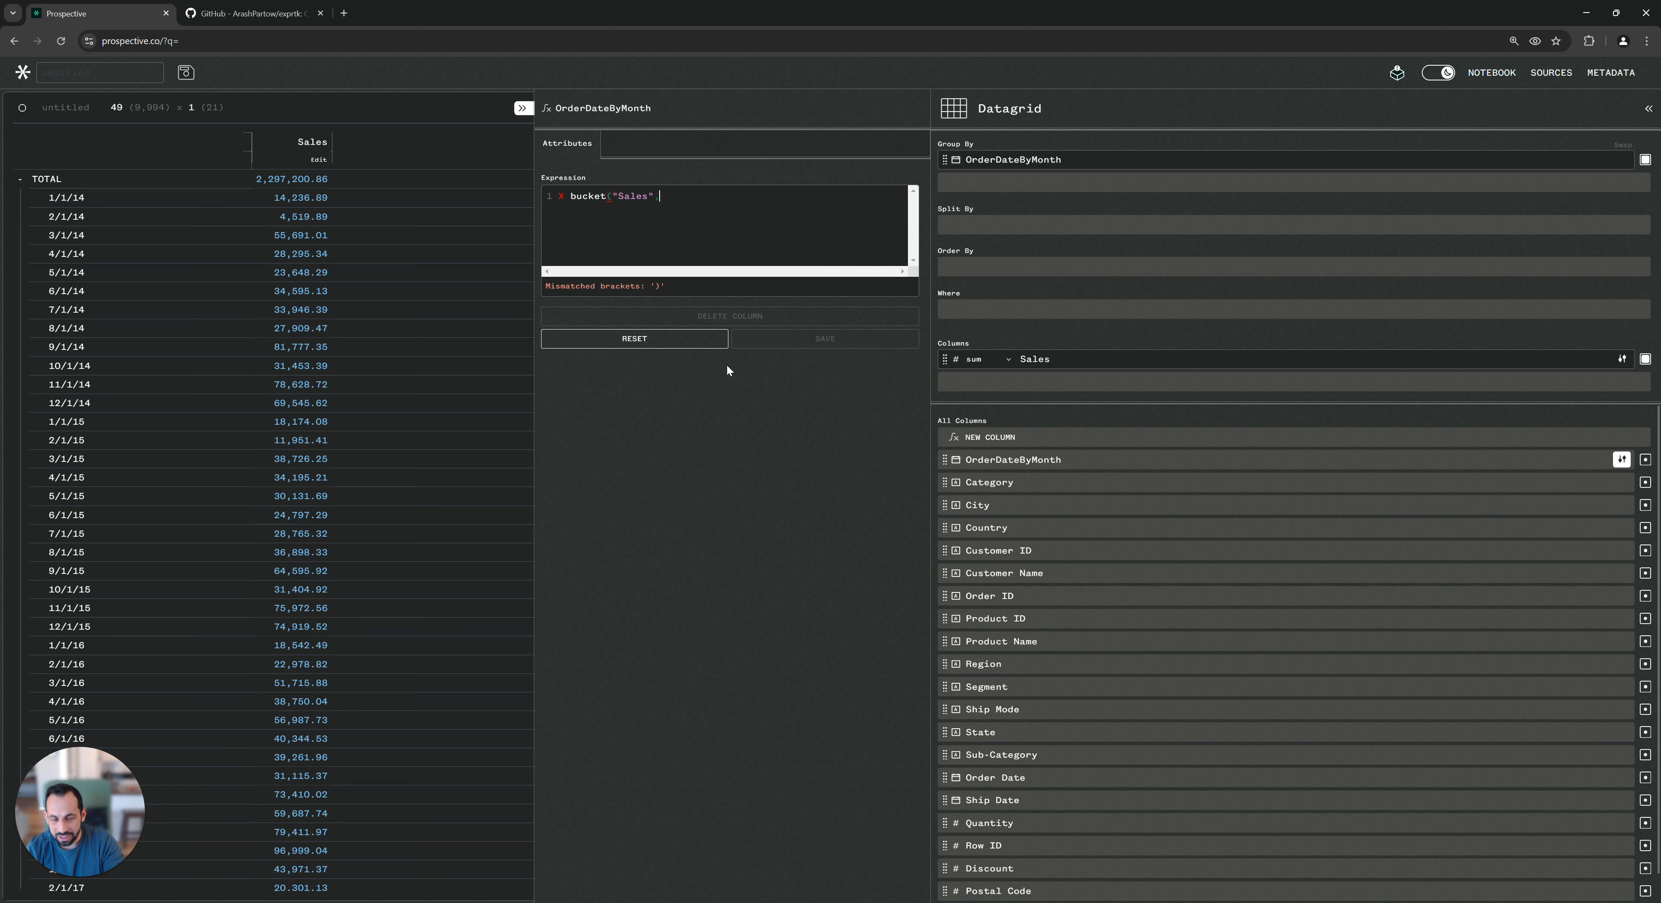
type("1000")
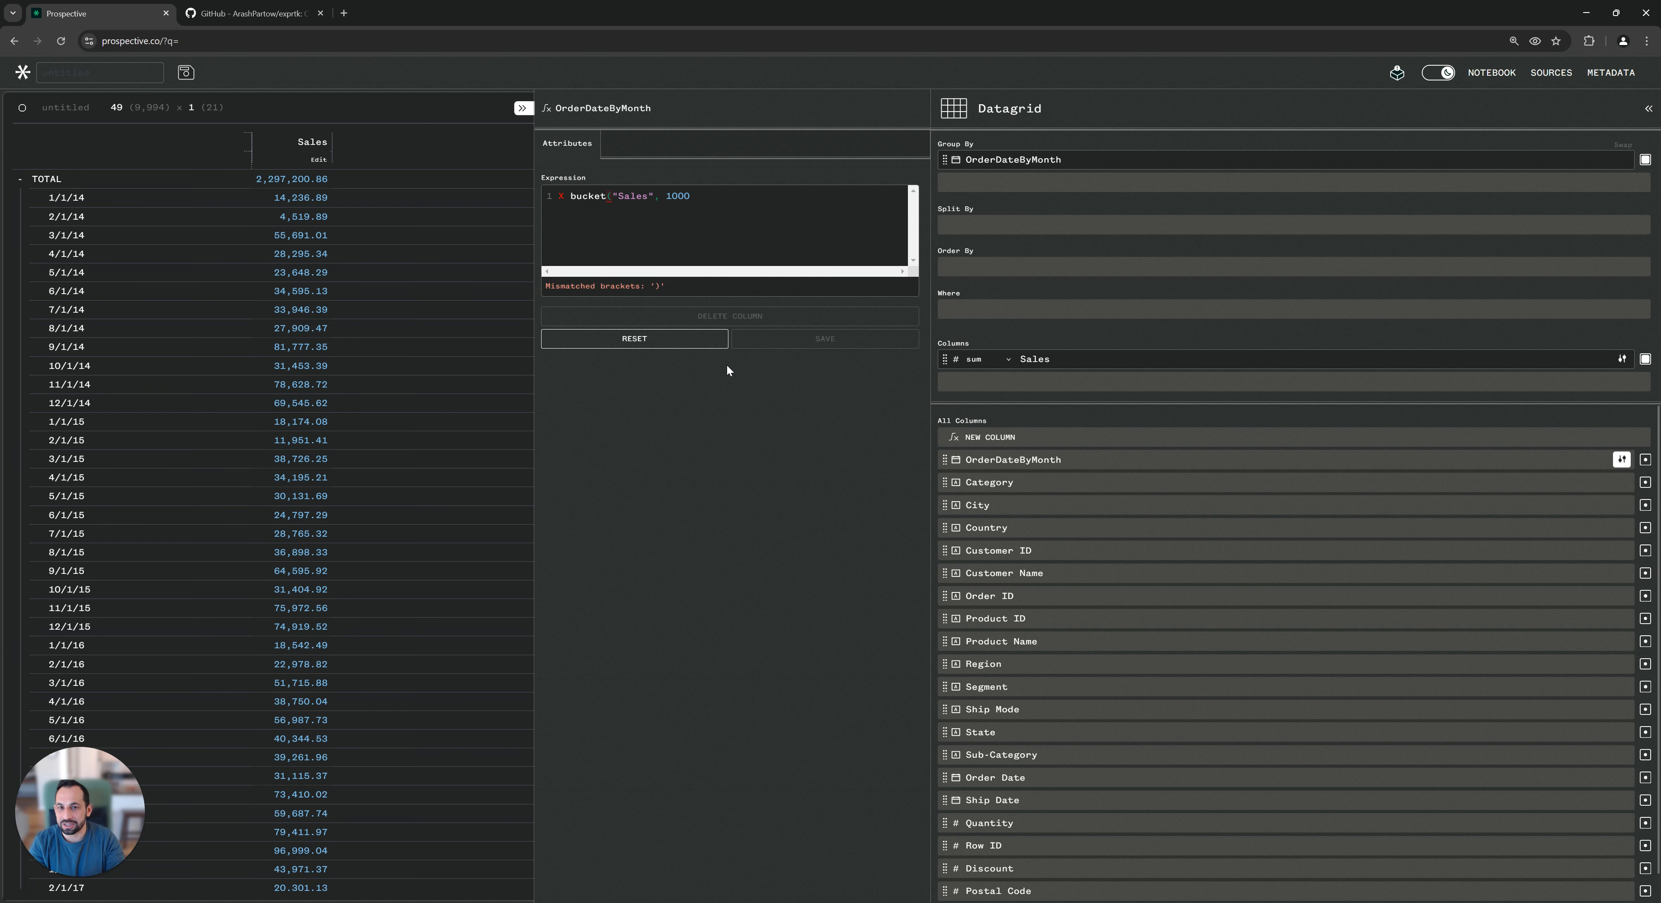
type(")")
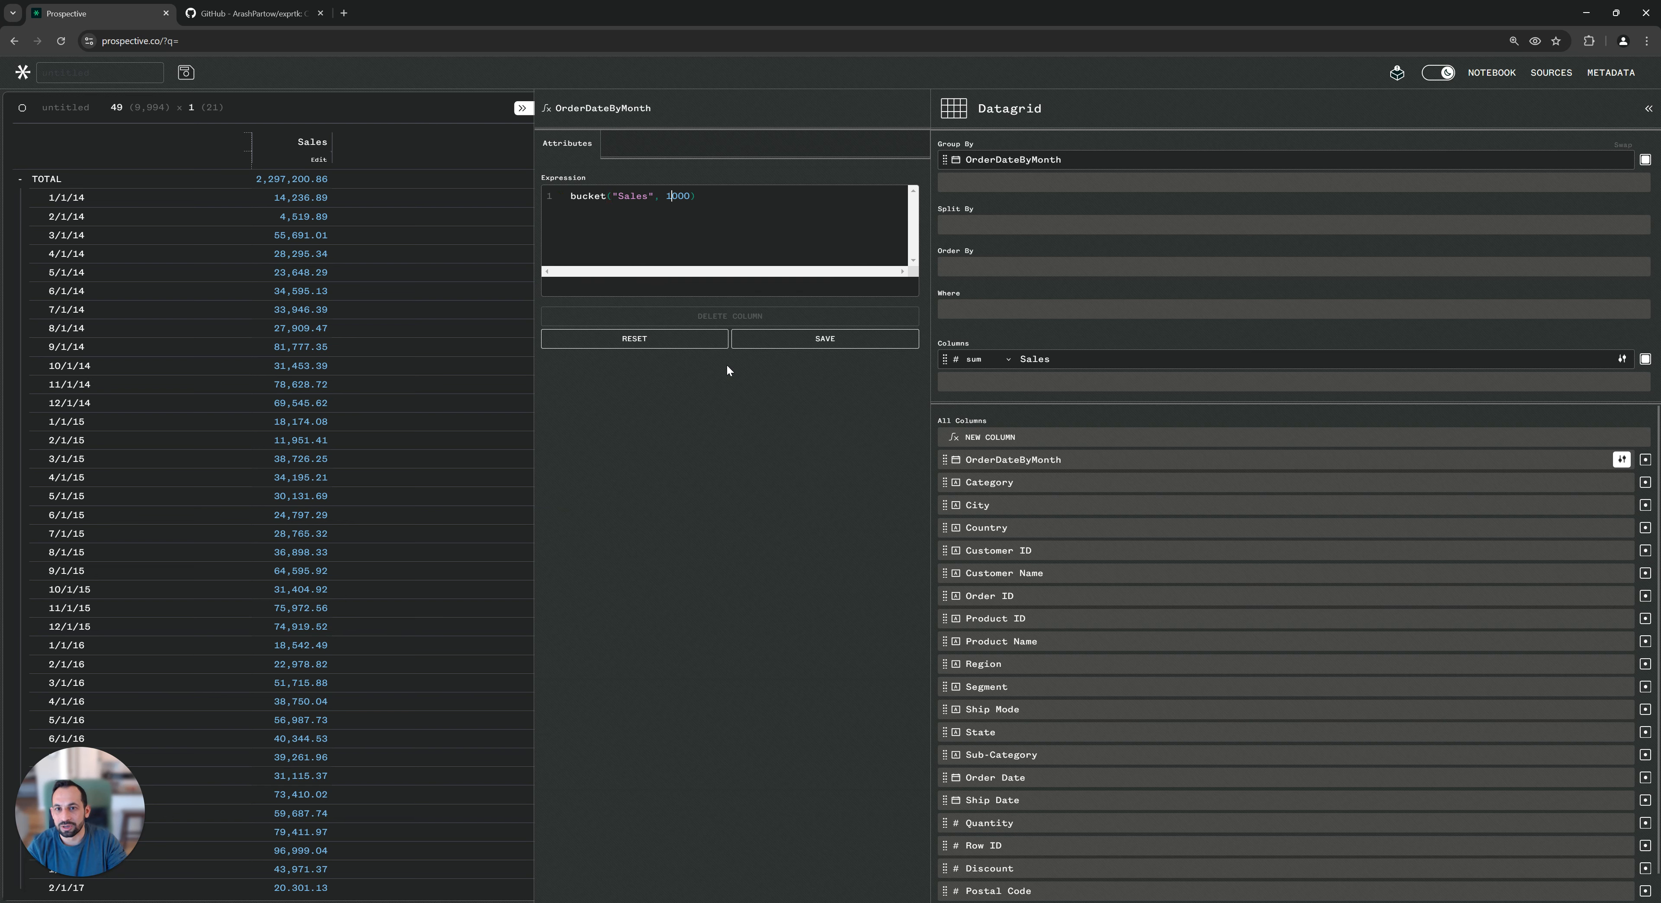
Wrap Sales in a log function and set the bucket size to 10, making the expression bucket(log("Sales"), 10).
key("Right")
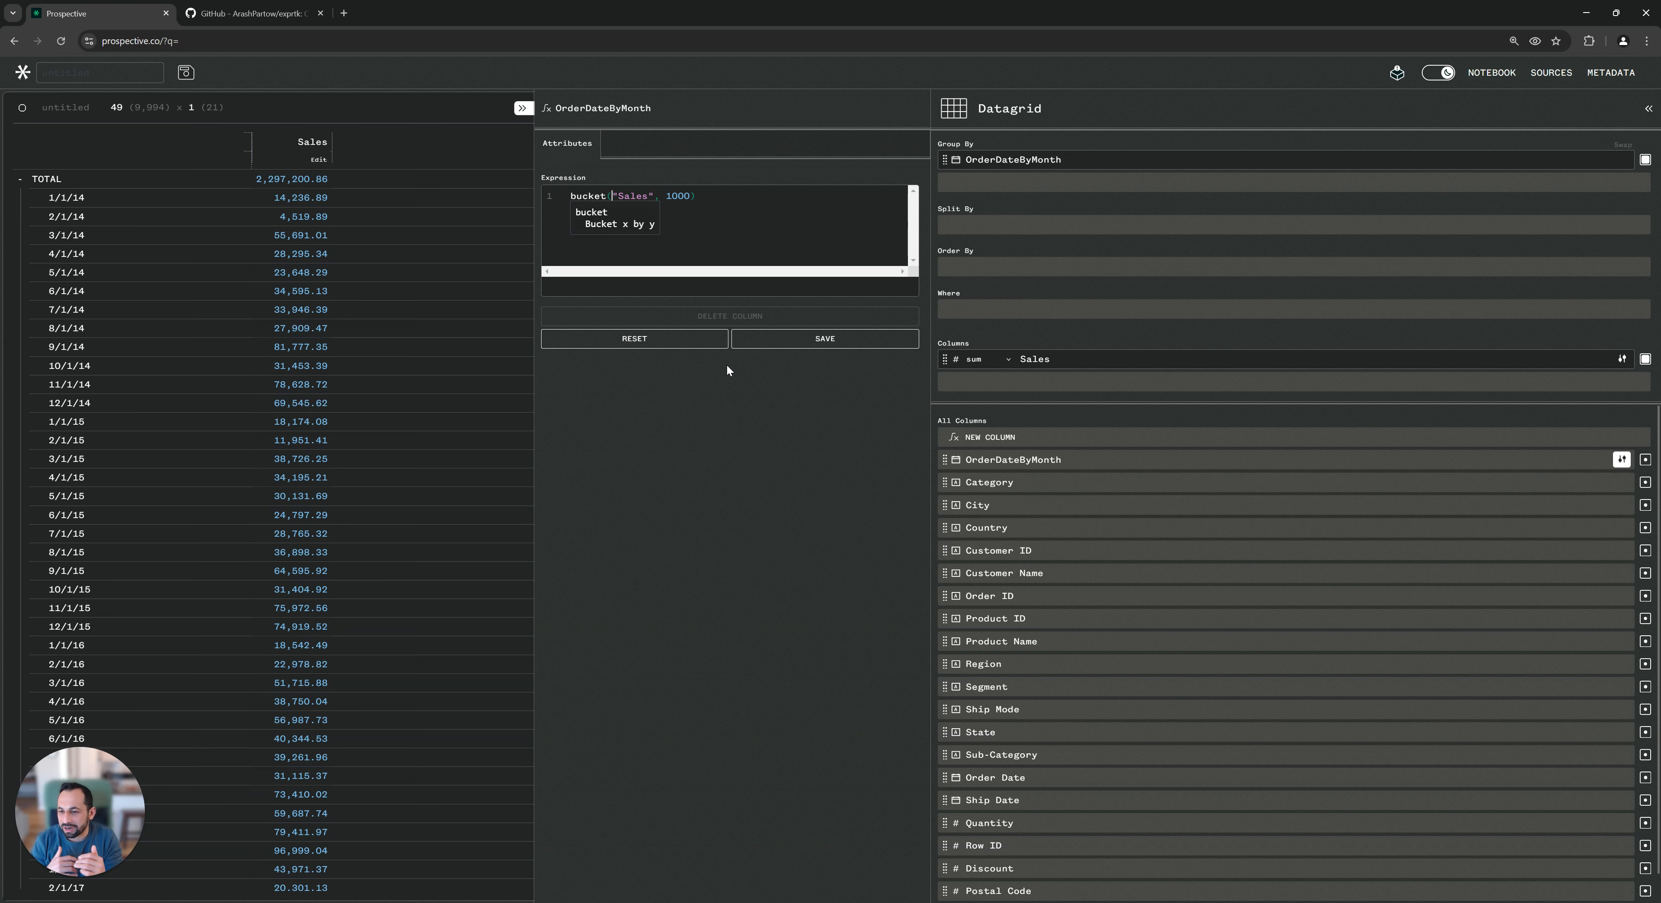
type("log(")
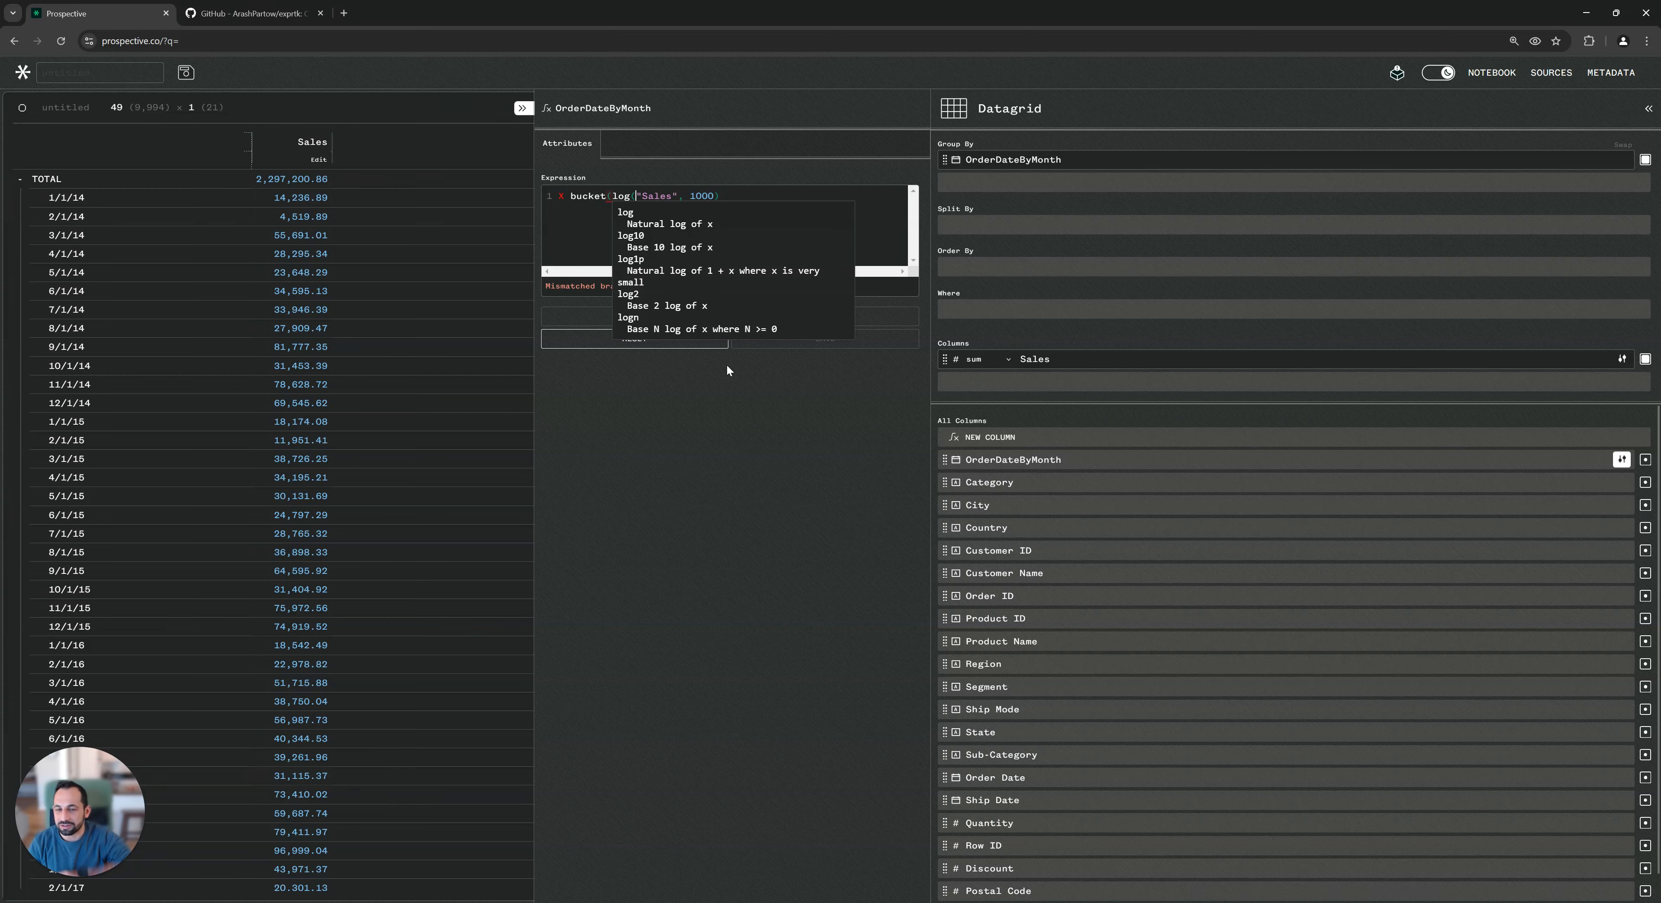
key("Right")
key("Right")
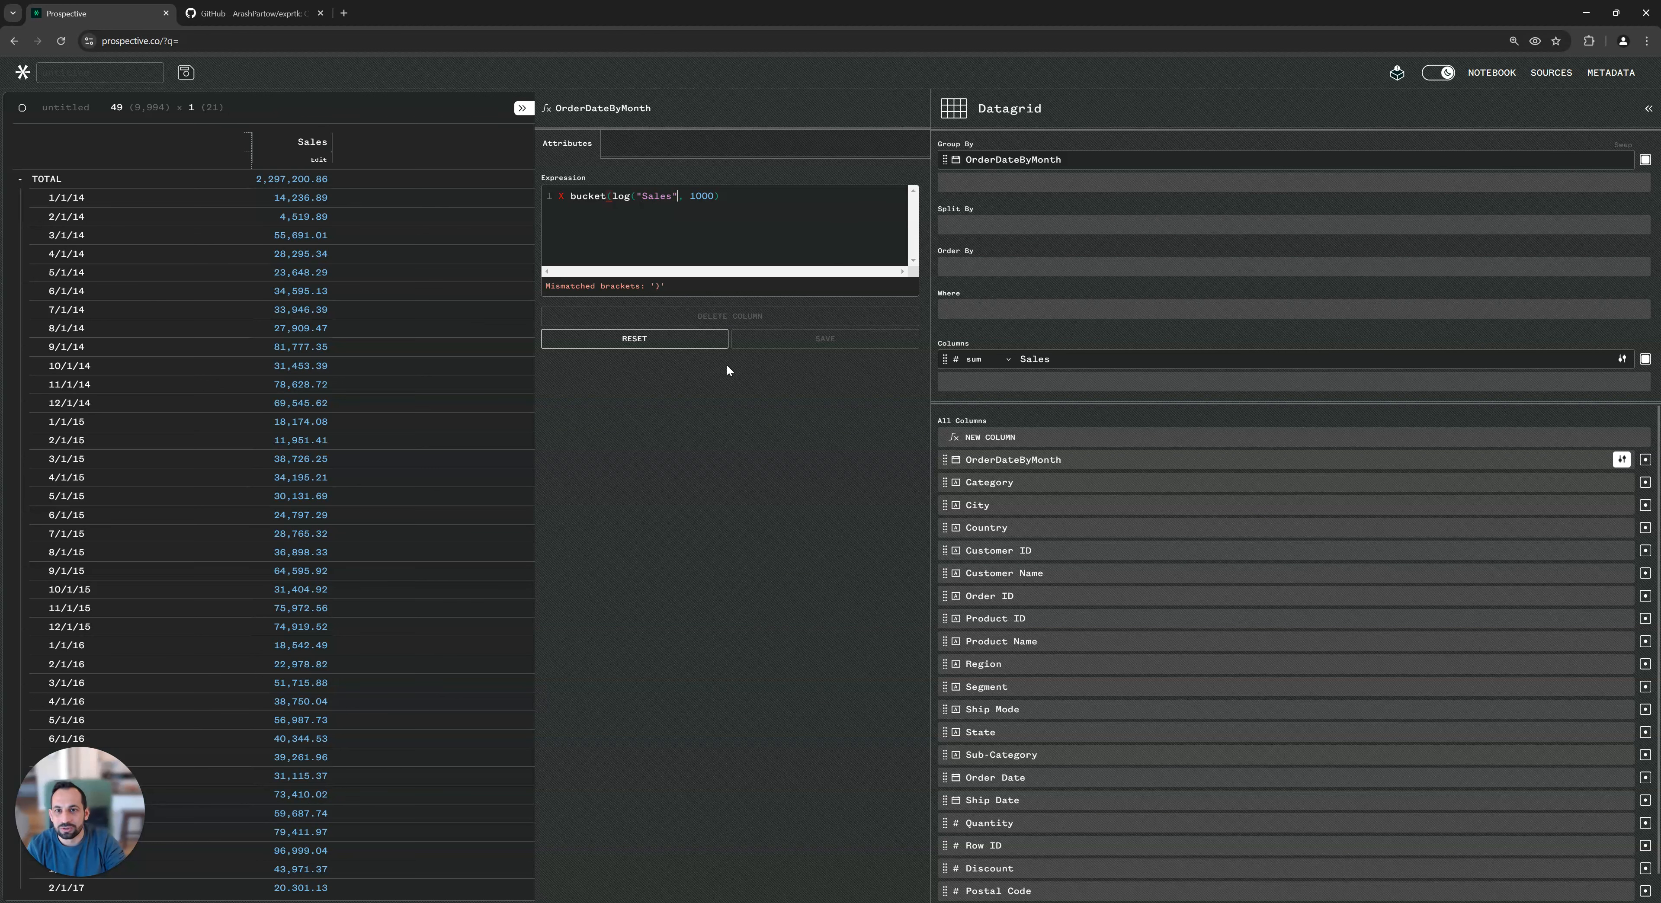
type(")")
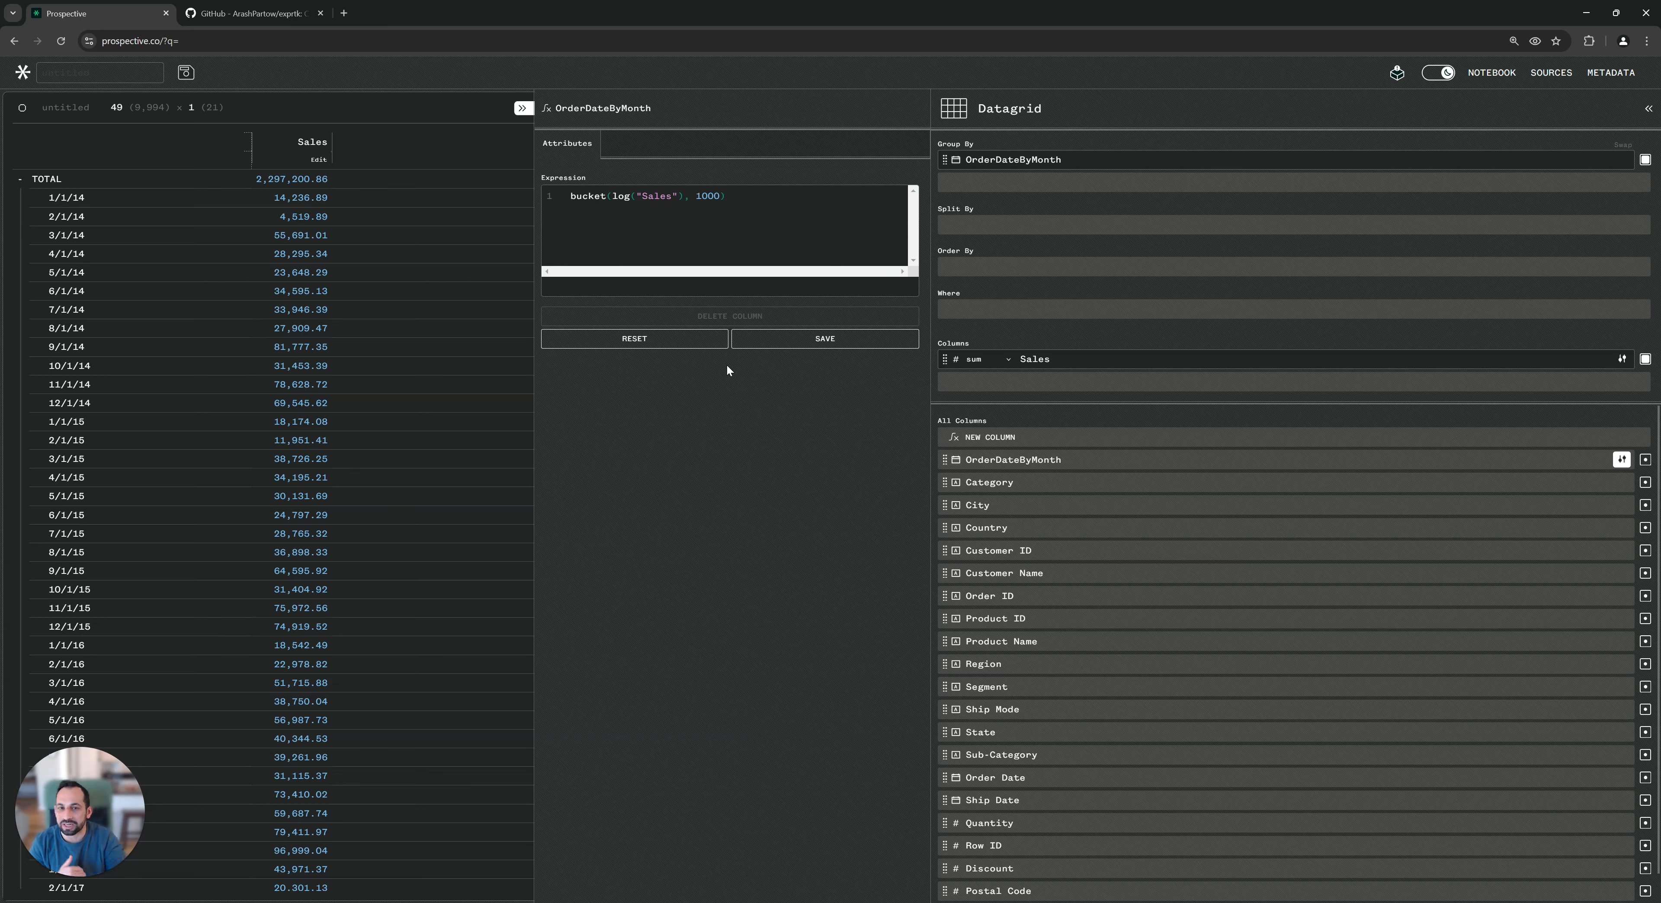
key("BackSpace")
key("BackSpace")
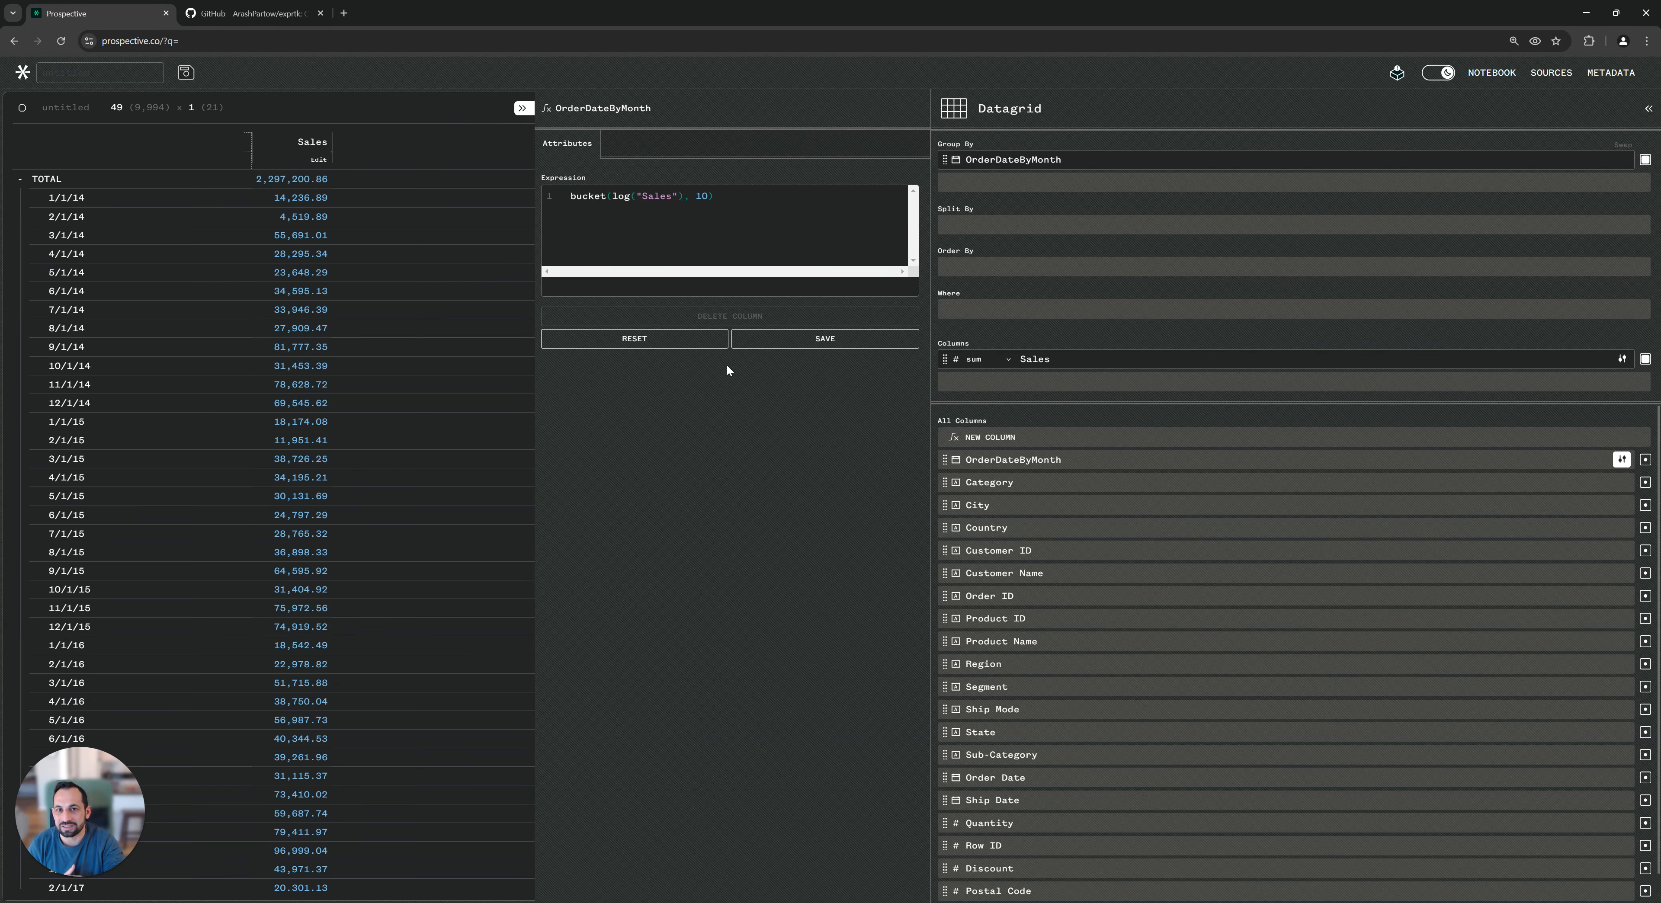